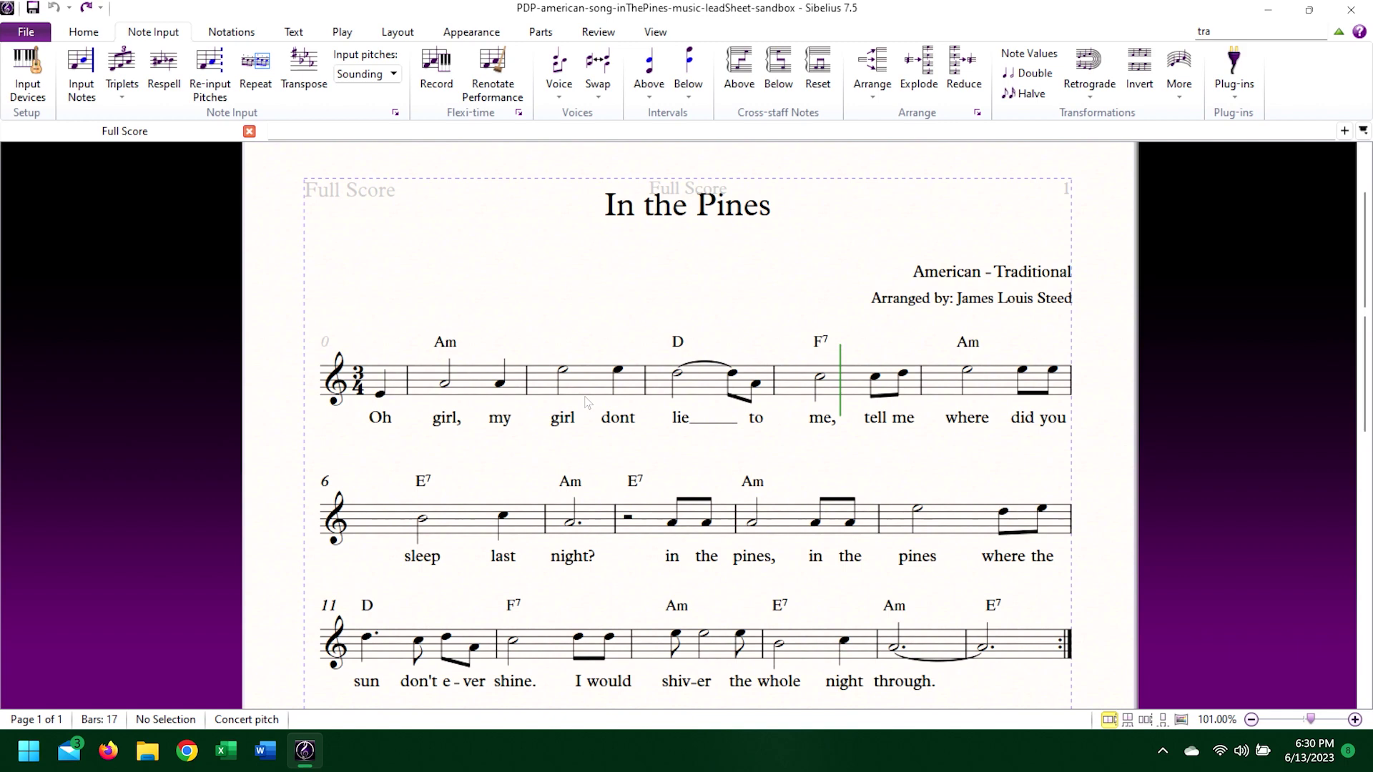
- Open the Key Signature gallery with K
key(k)
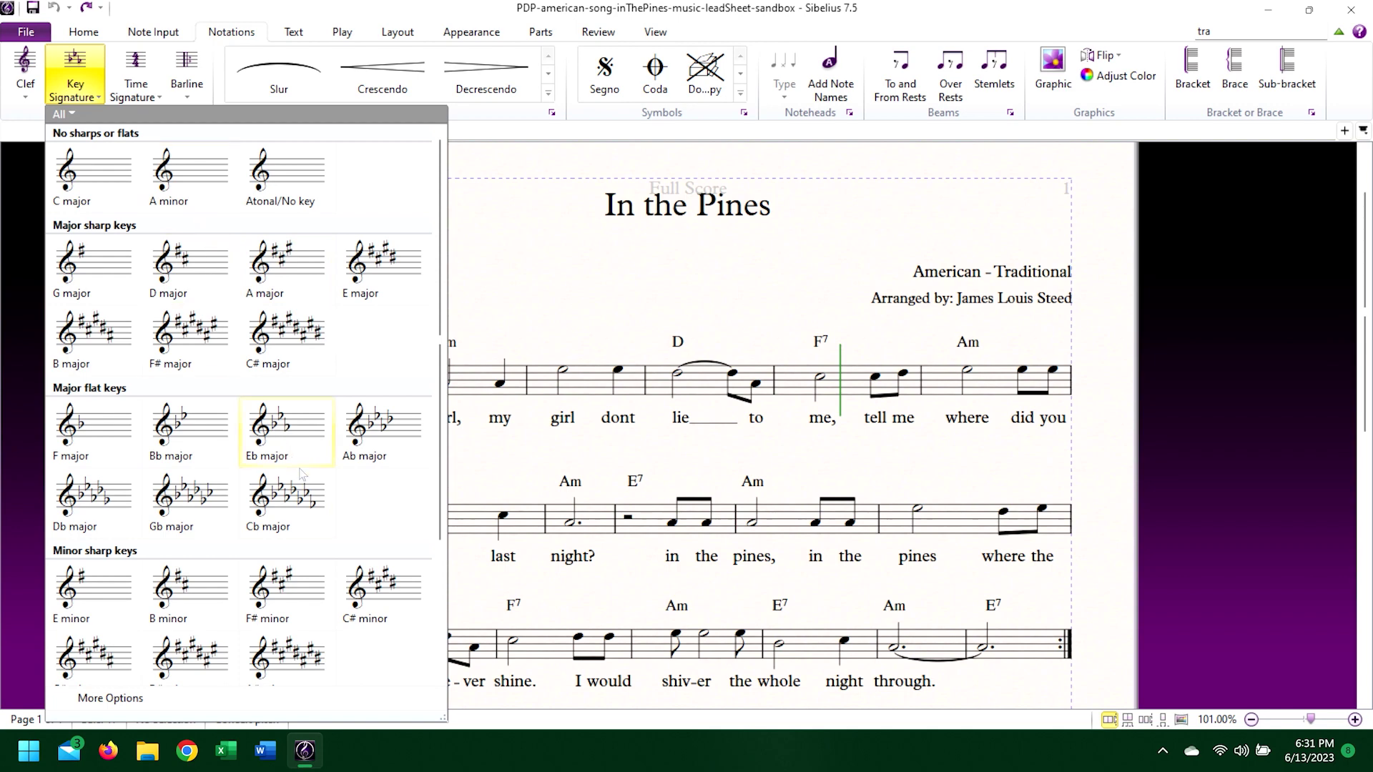
- Place a C# minor key signature at the score's start from the gallery, then undo it
click(386, 609)
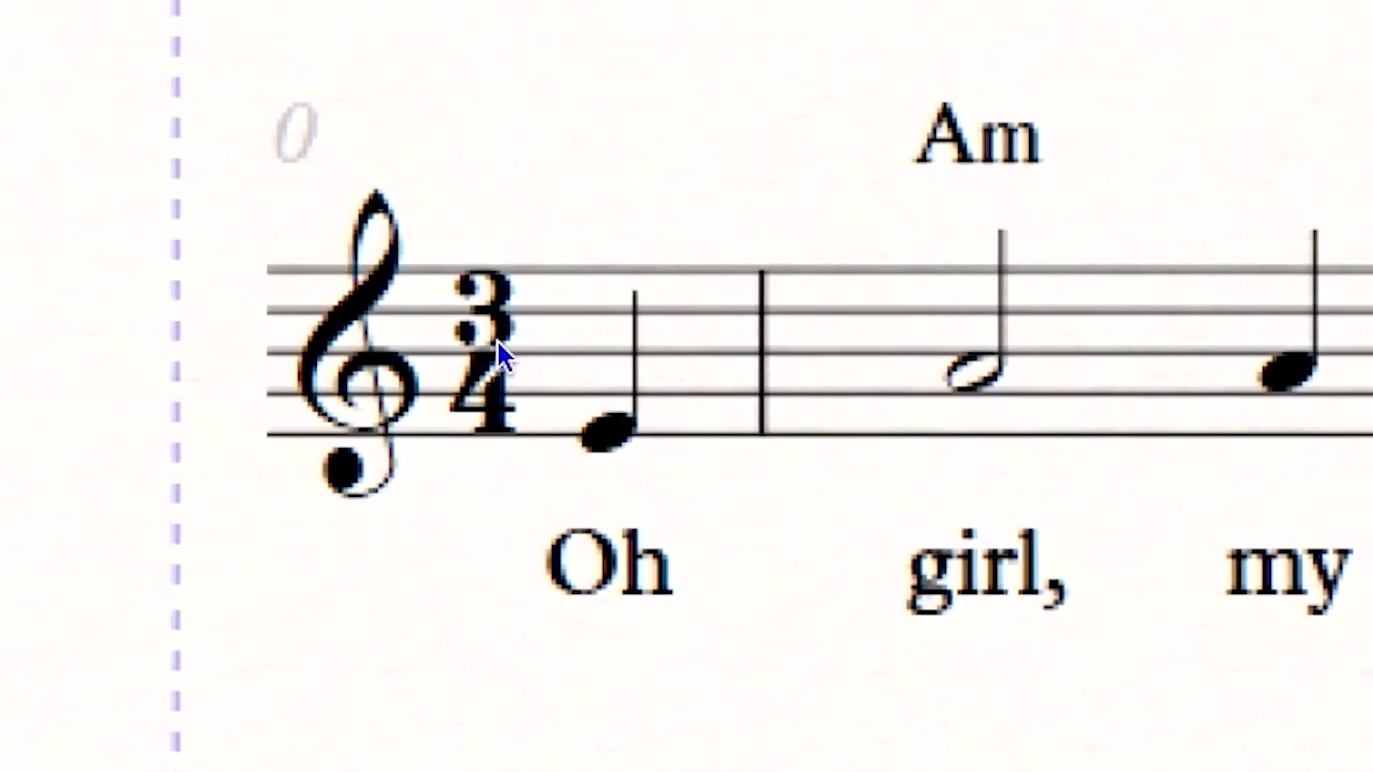
click(489, 341)
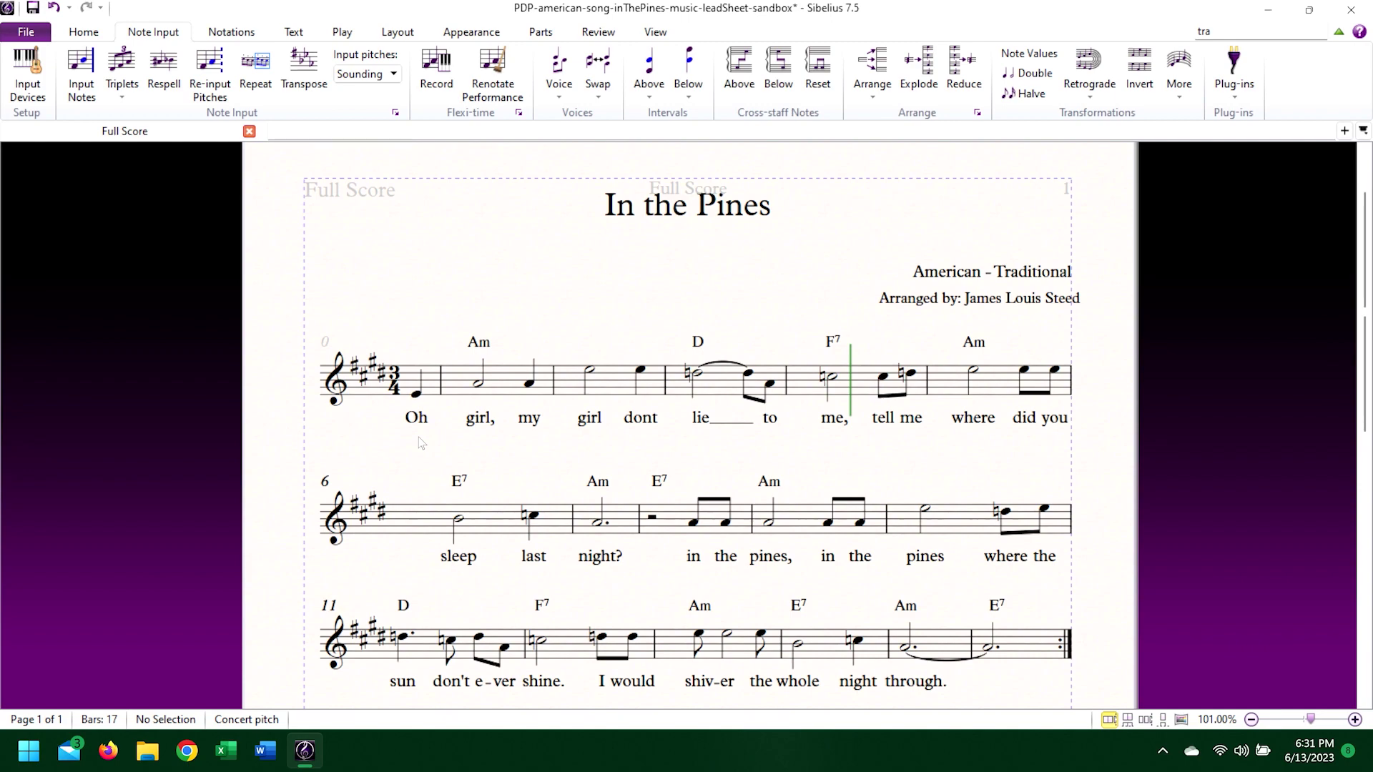
key(ctrl+z)
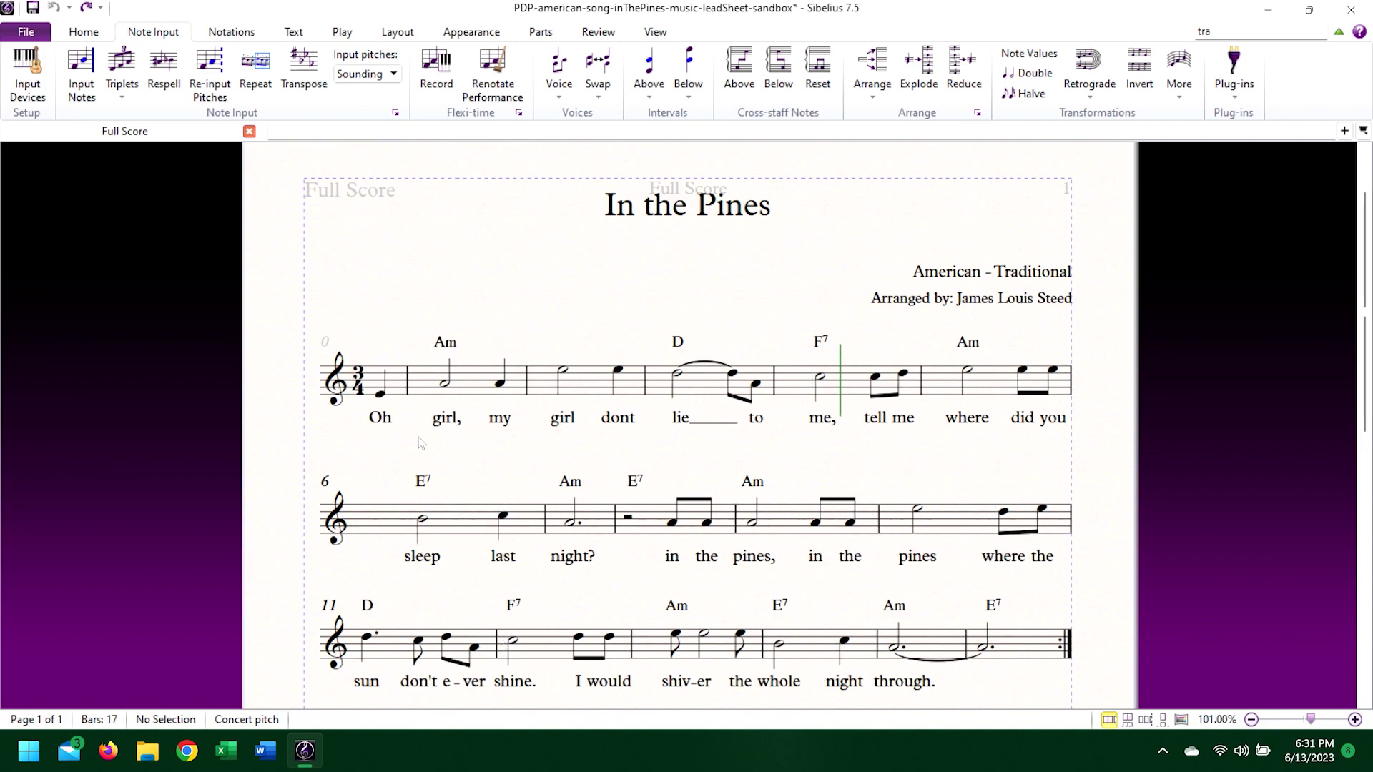
- Add C# minor again through the score's right-click menu, then undo it
right_click(418, 286)
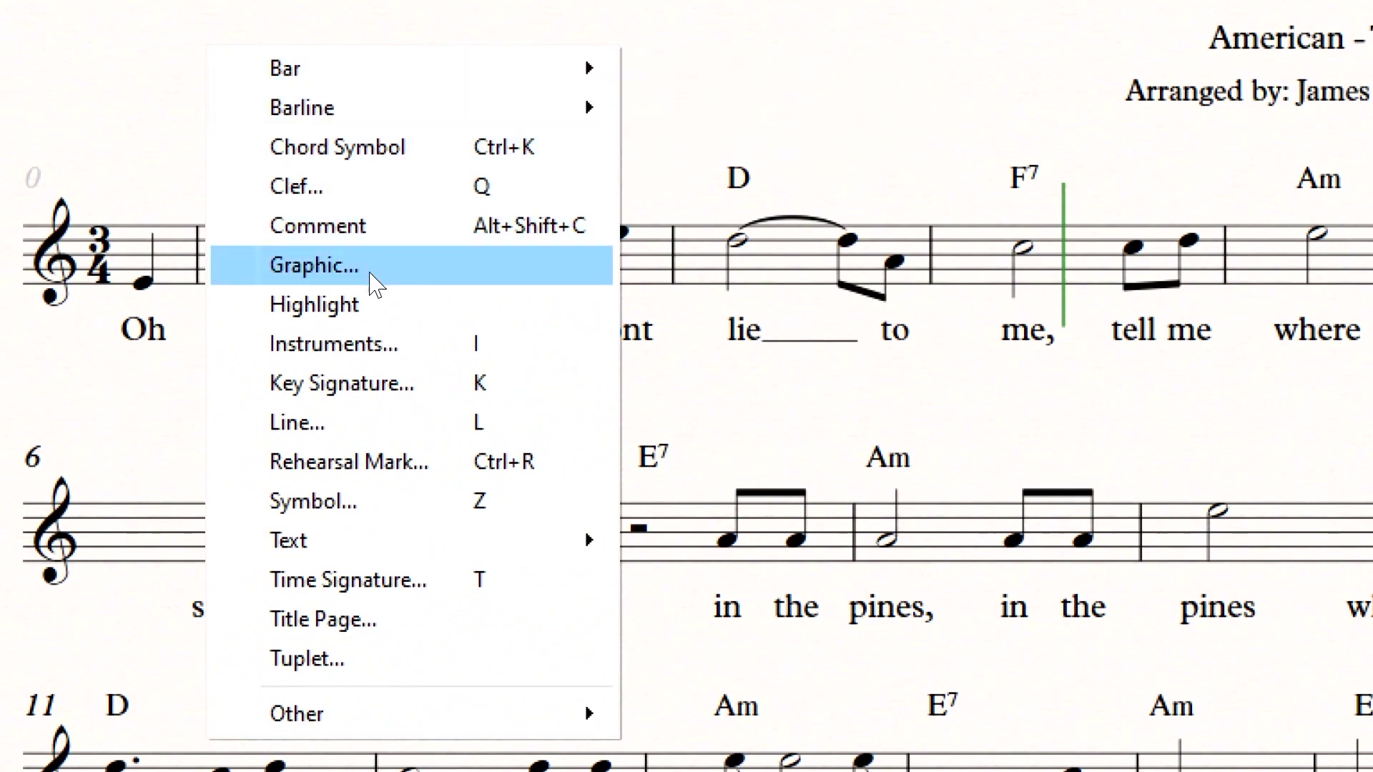
click(386, 385)
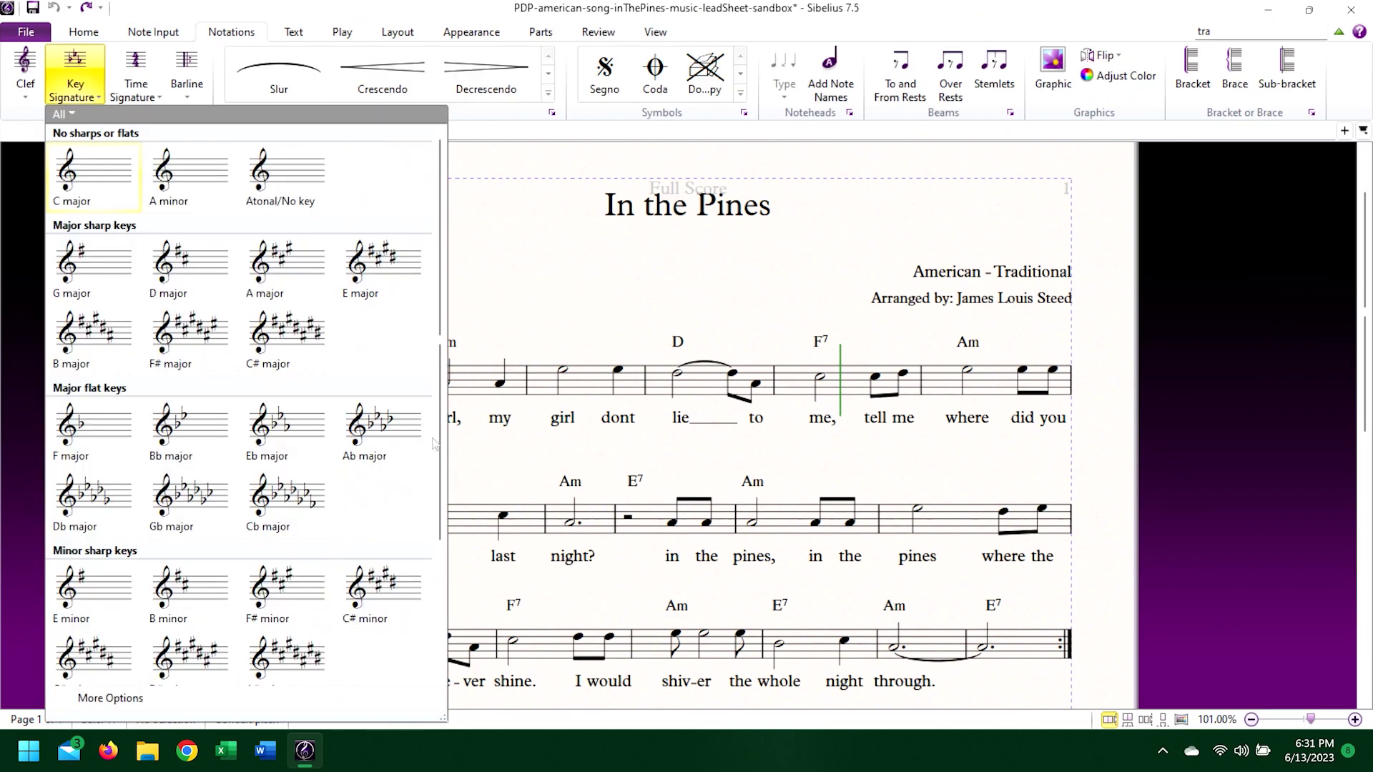
click(379, 594)
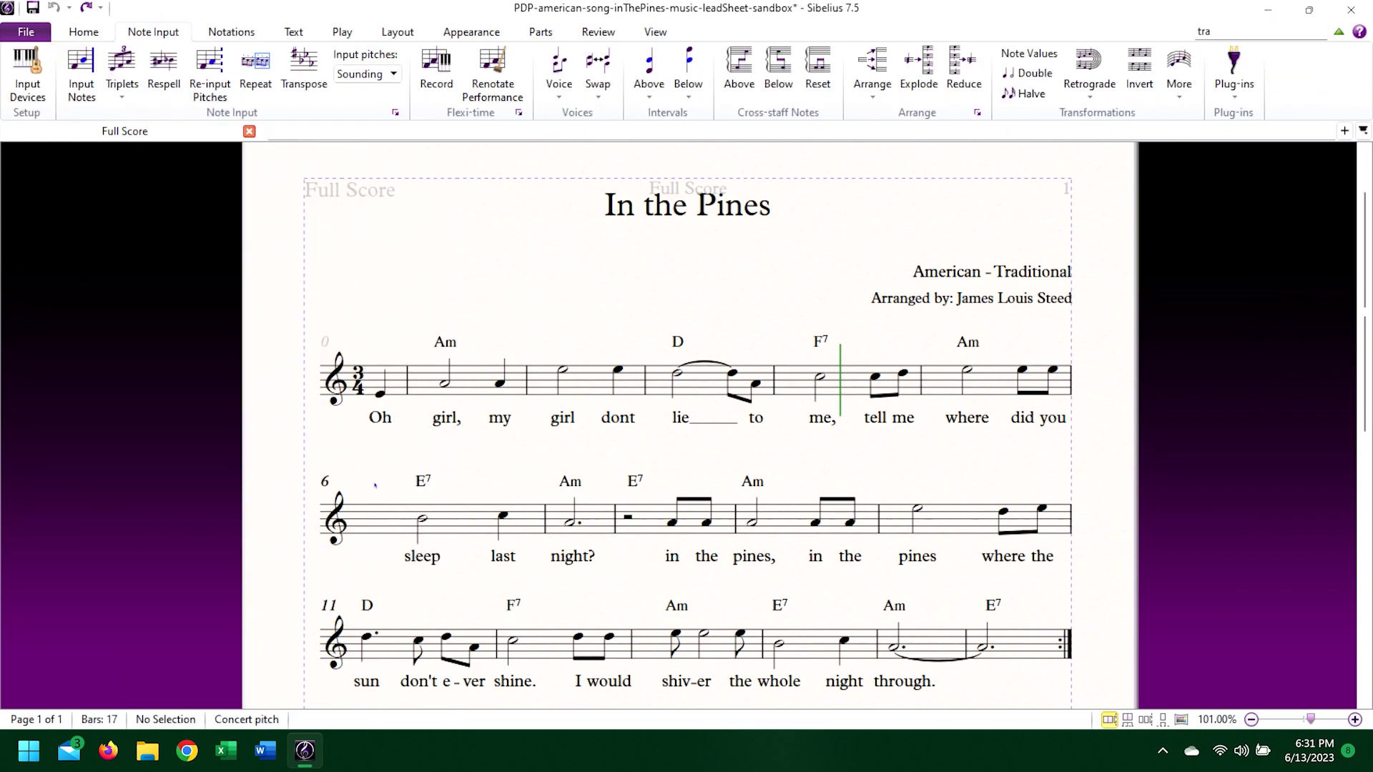
click(364, 387)
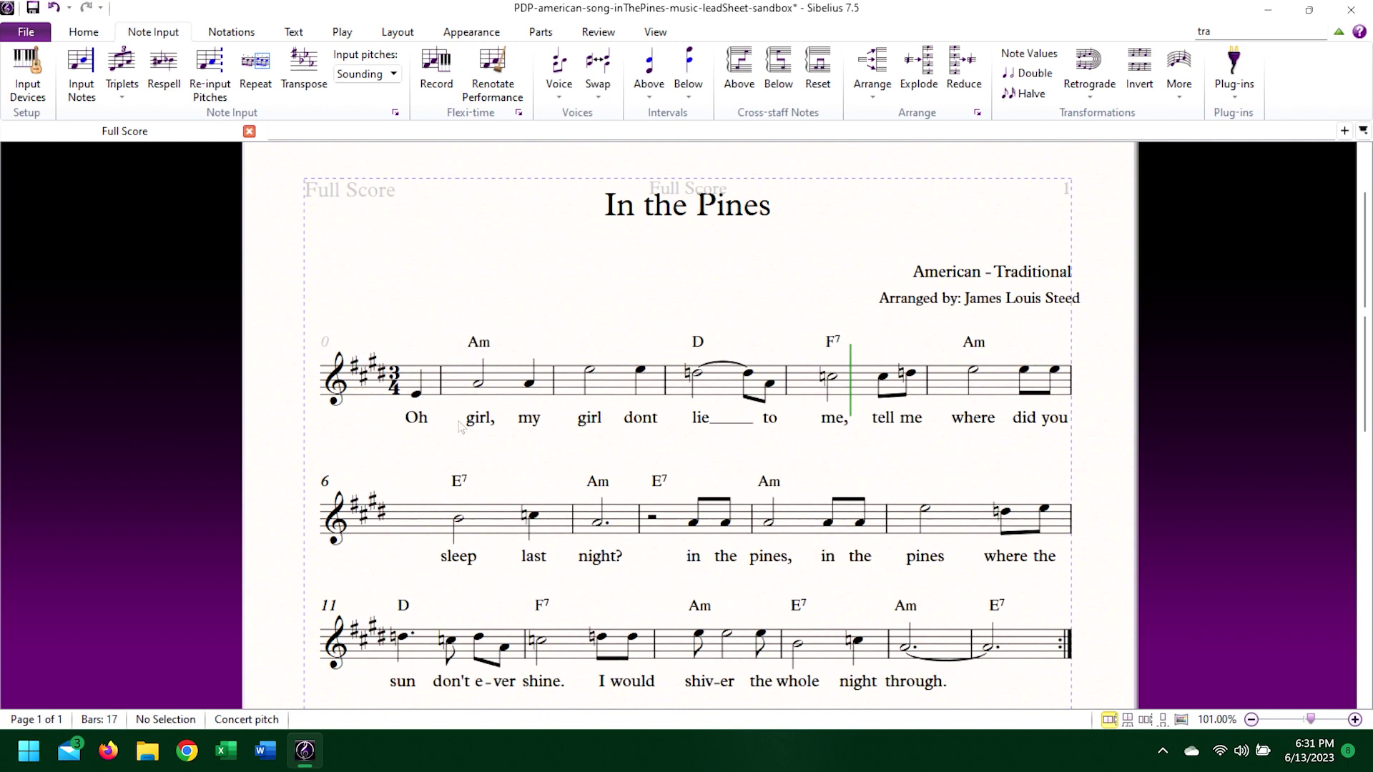
key(ctrl+z)
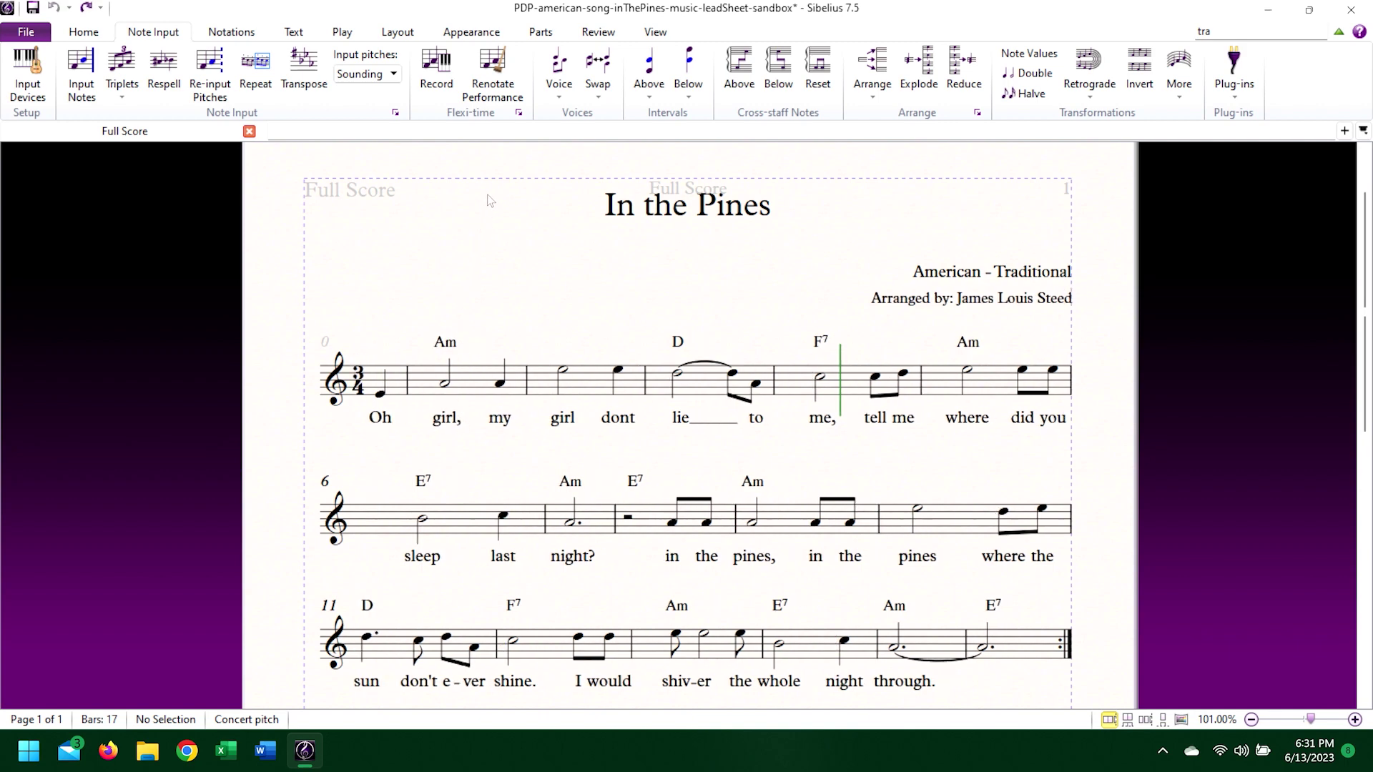
- Add C# minor a third time from the Notations key signature gallery, then undo it
click(251, 37)
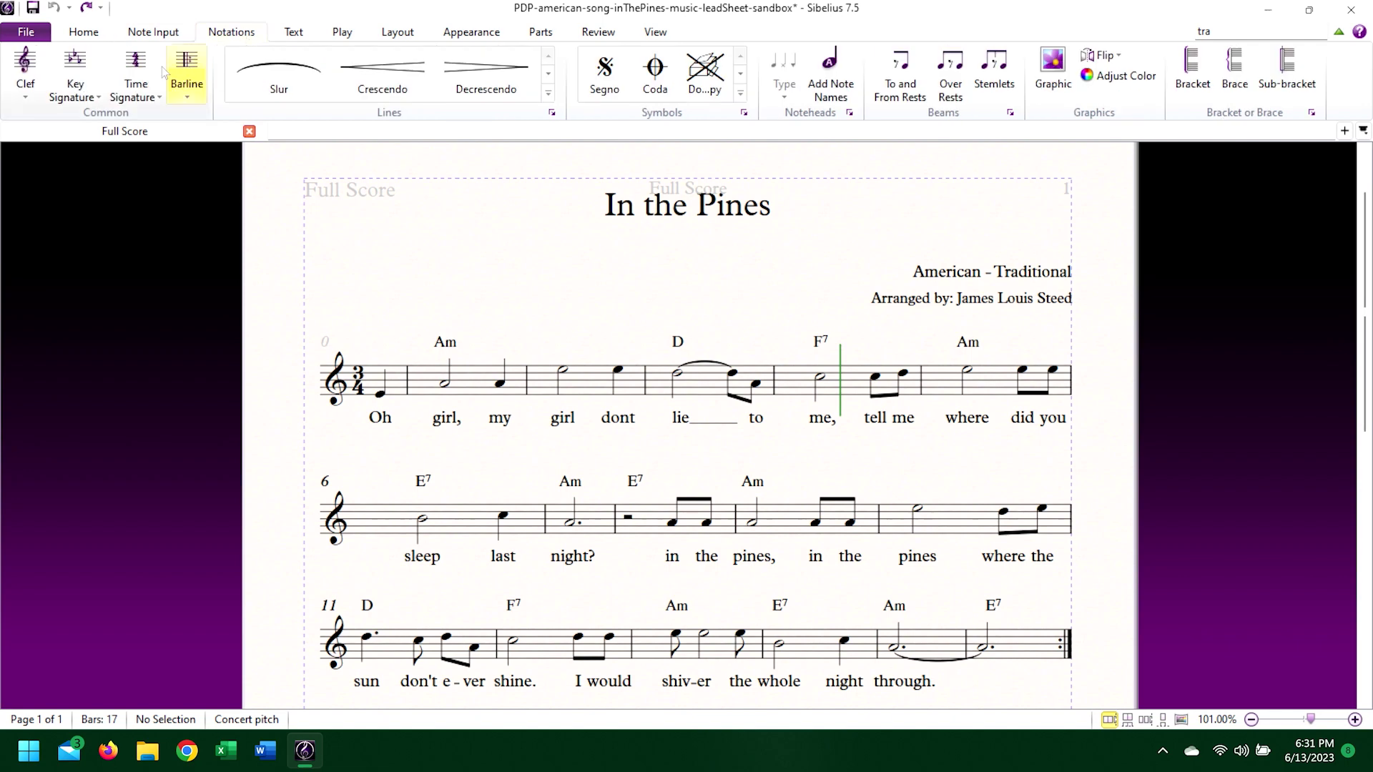
click(84, 90)
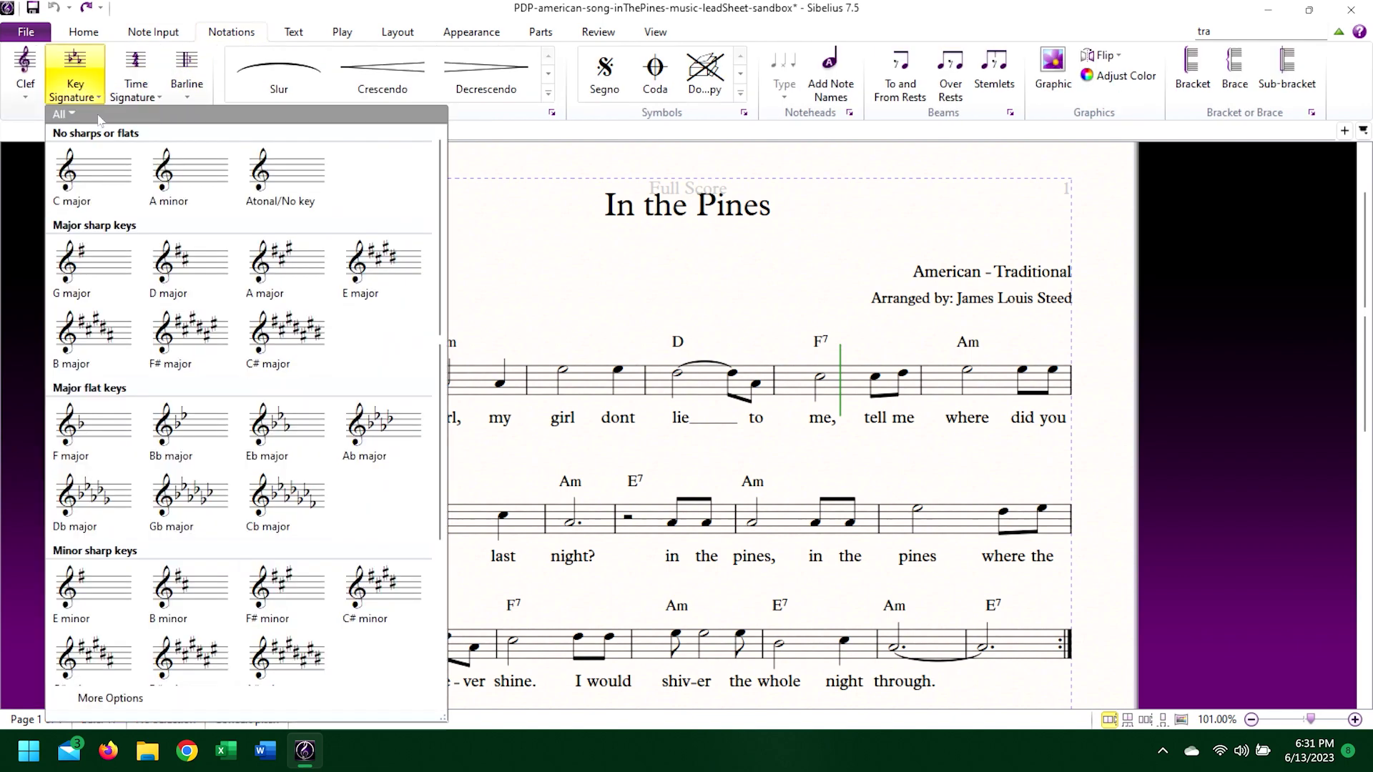
click(381, 601)
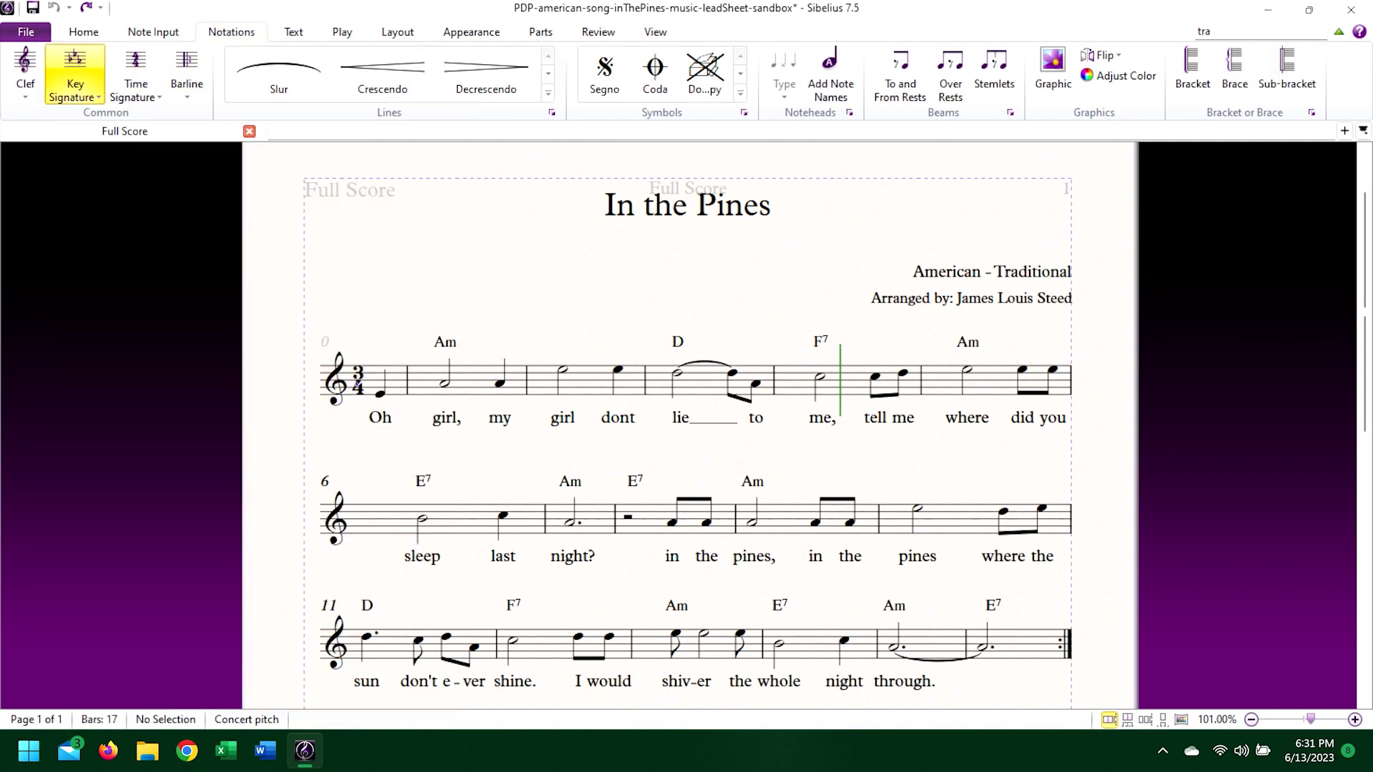
click(357, 384)
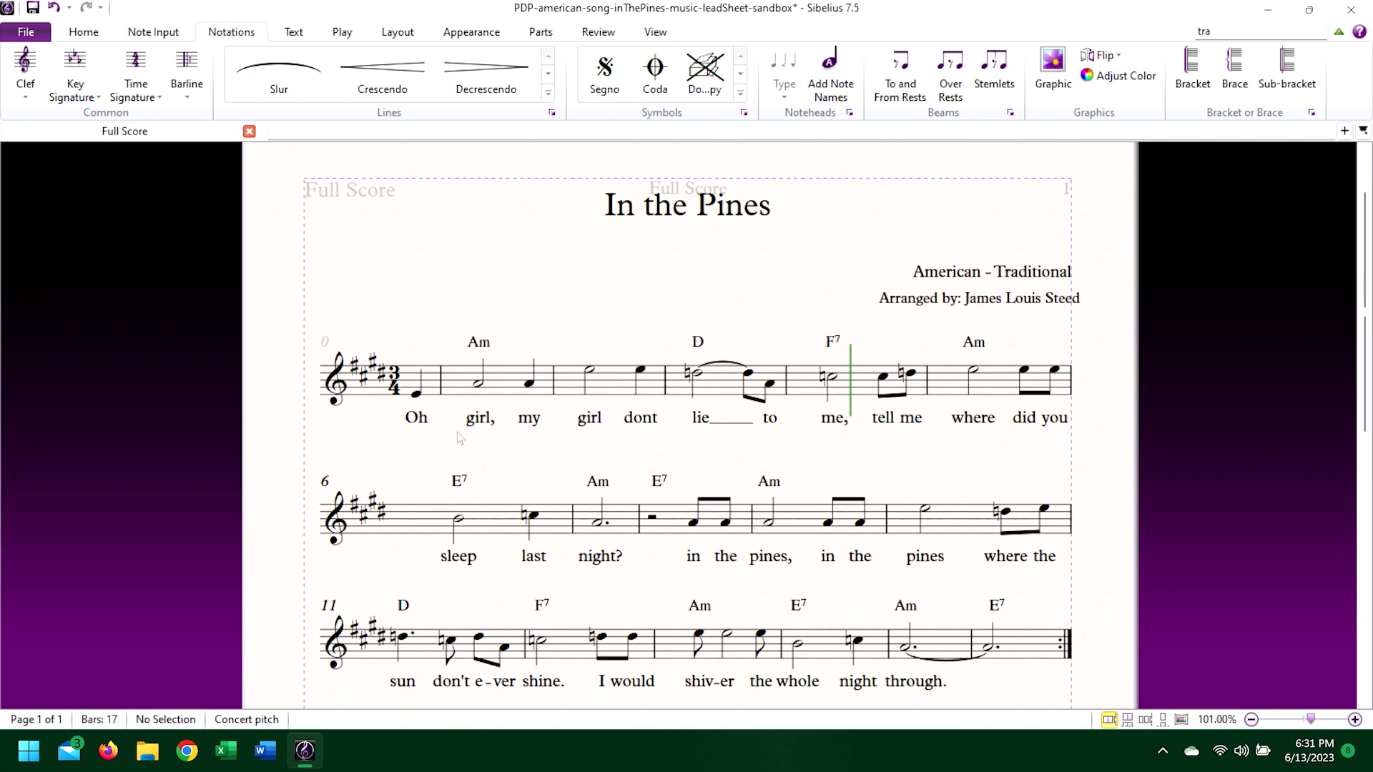
key(ctrl+z)
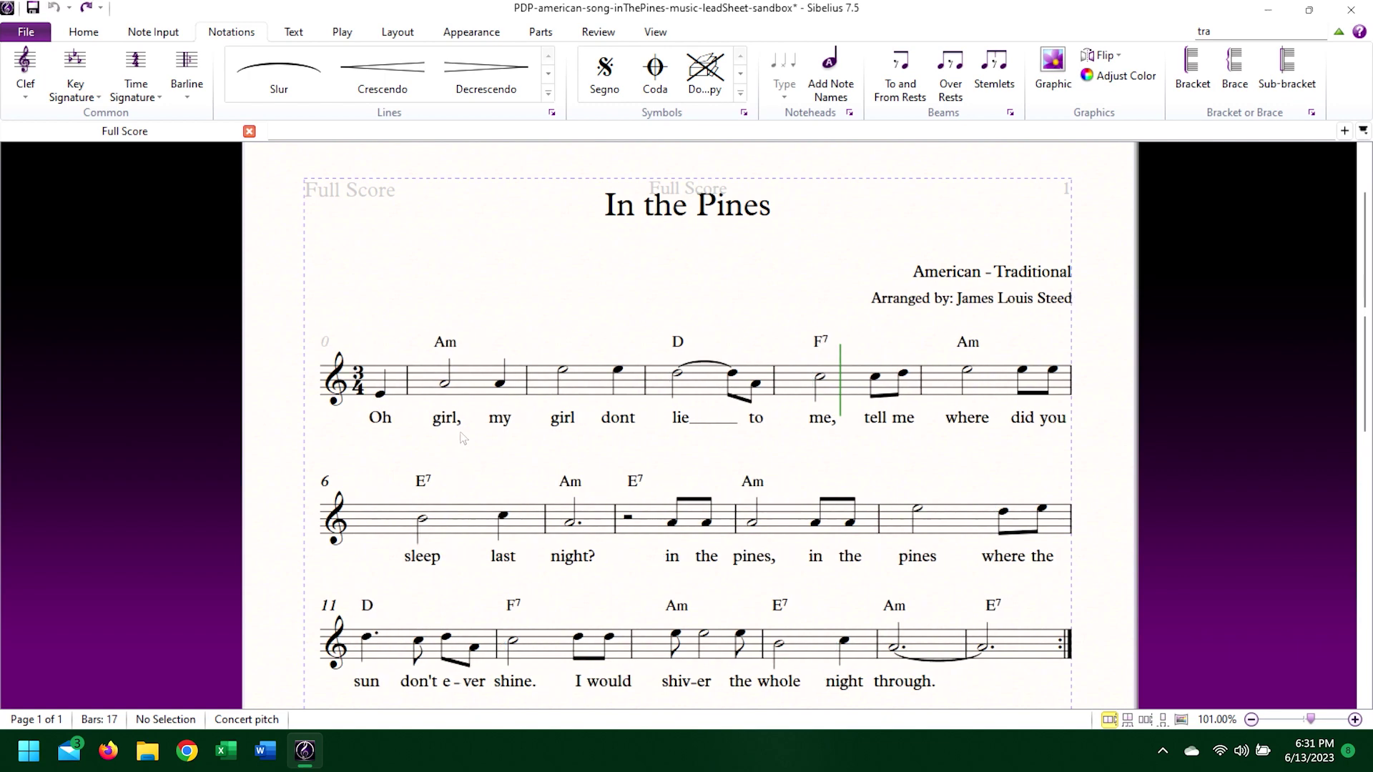
- Redo and undo the C# minor key, then try a four-sharp key in bar 3 and undo it
key(ctrl+y)
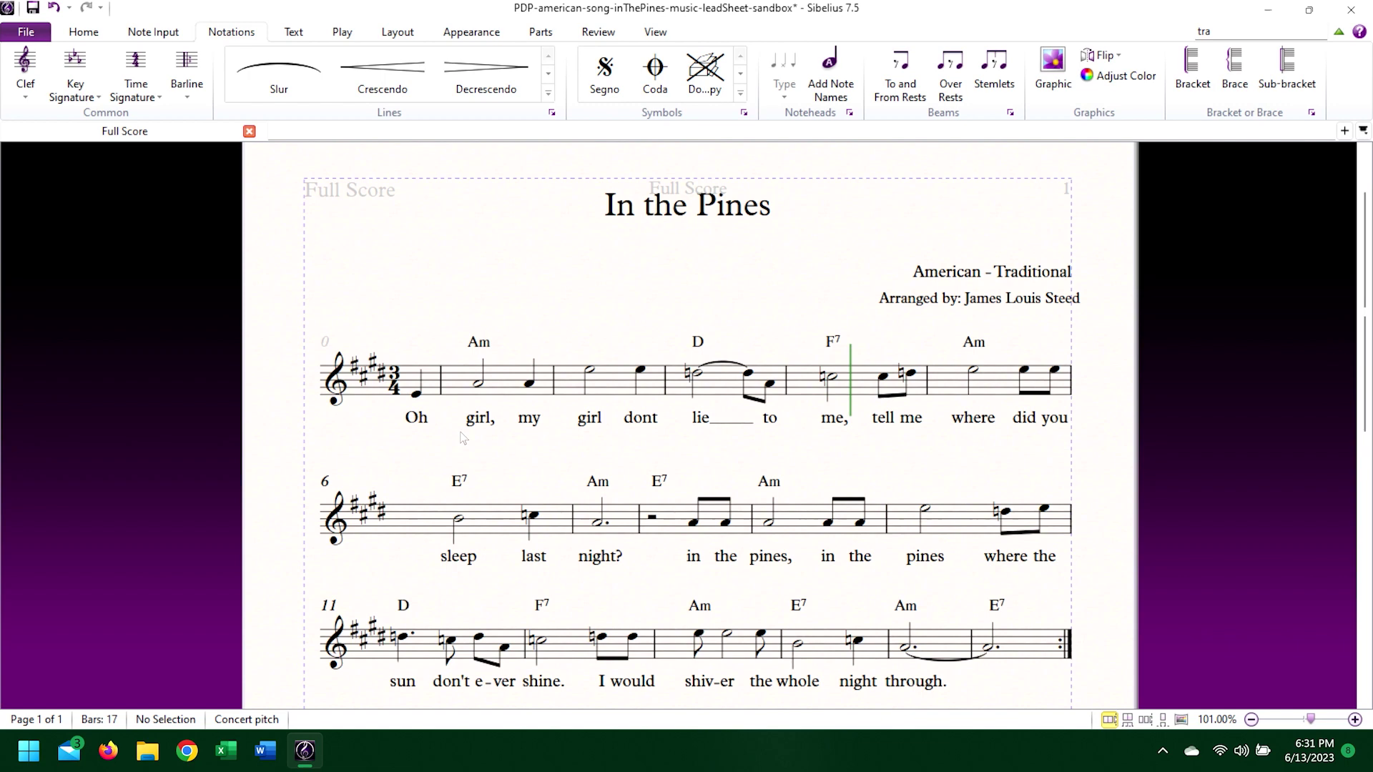
key(ctrl+z)
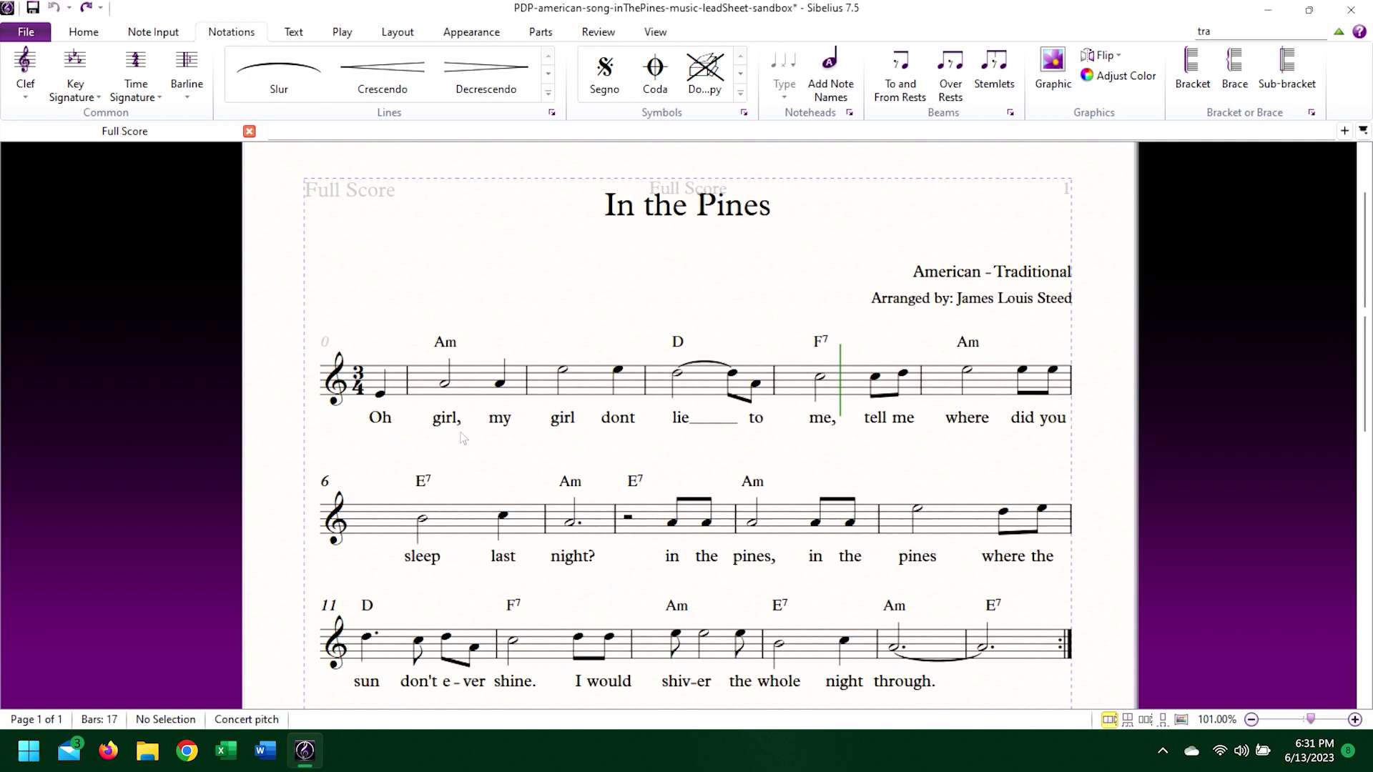
click(75, 84)
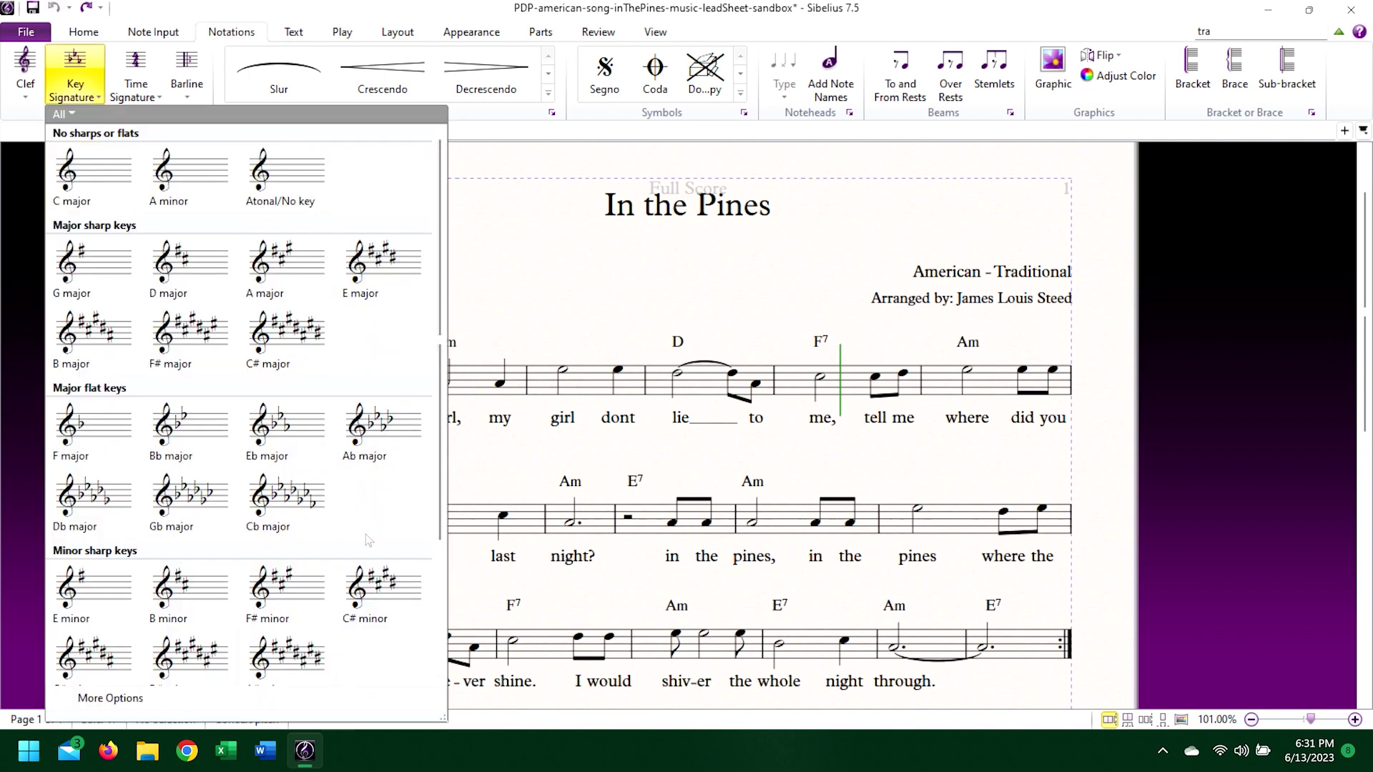
click(381, 591)
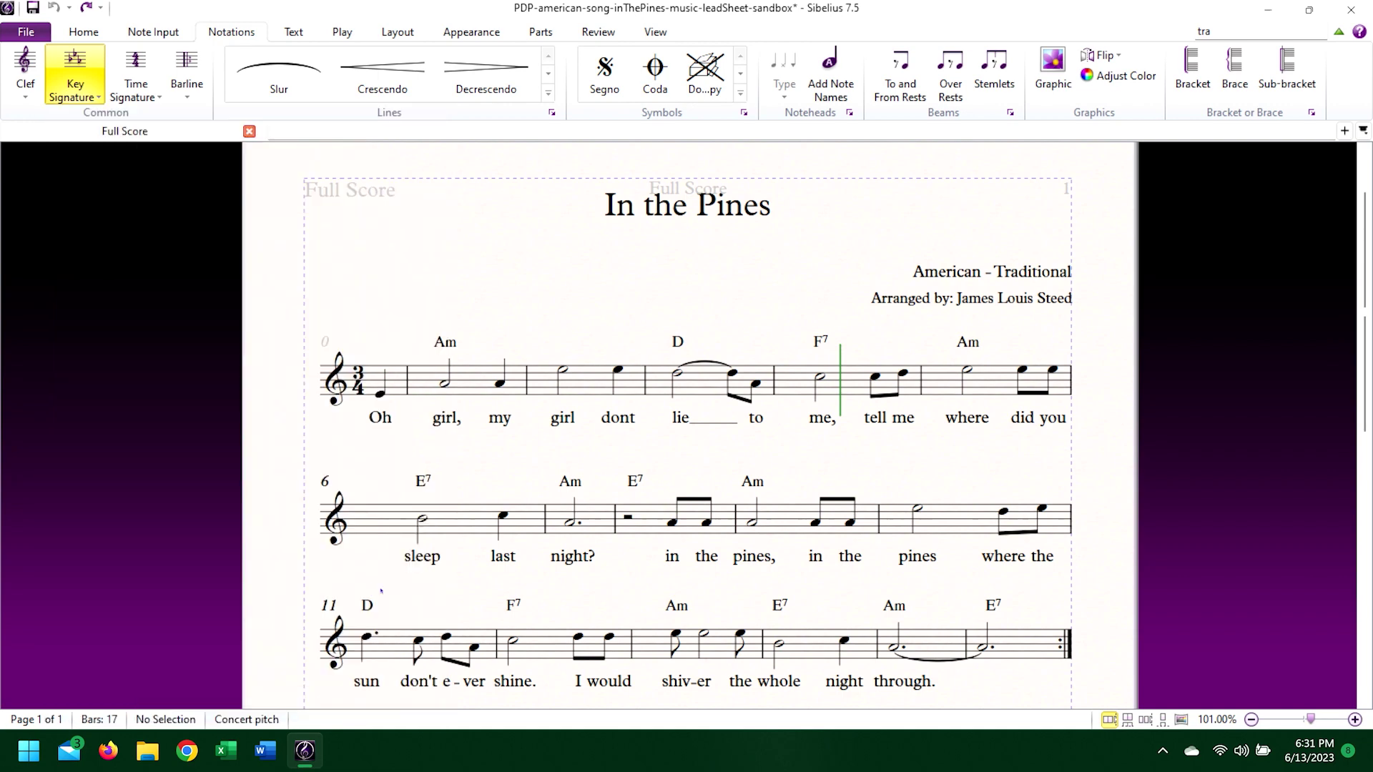
click(563, 373)
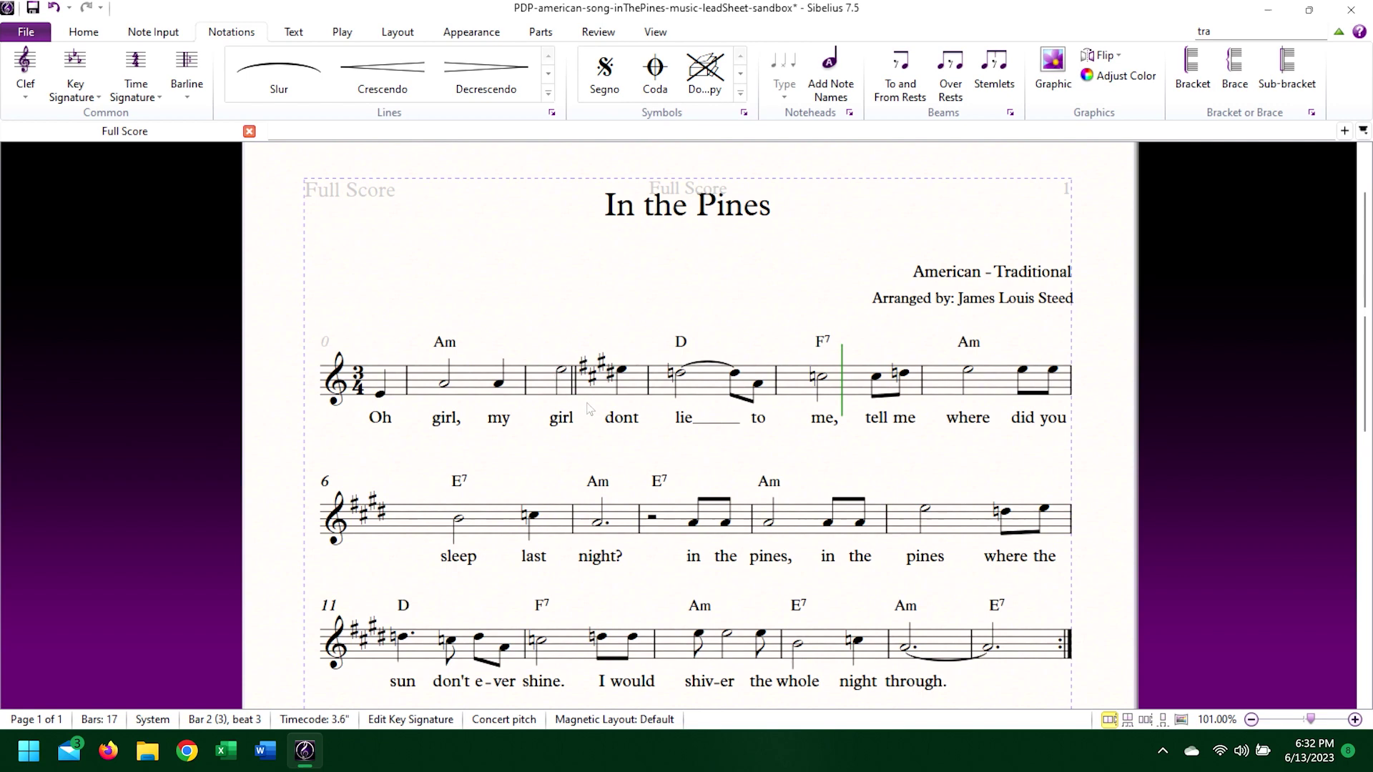
key(ctrl+z)
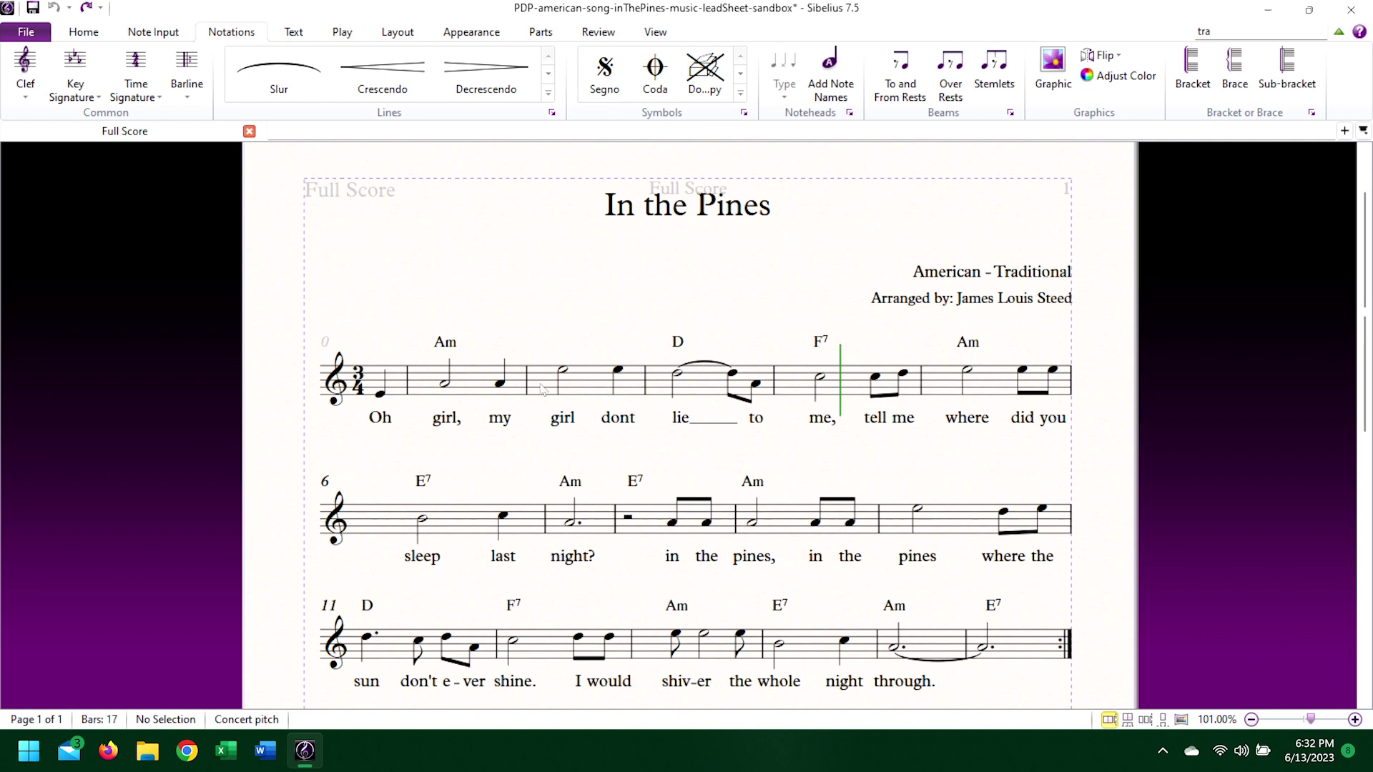
- Apply C# minor to the whole score from the 3/4 time signature, then undo it
click(360, 382)
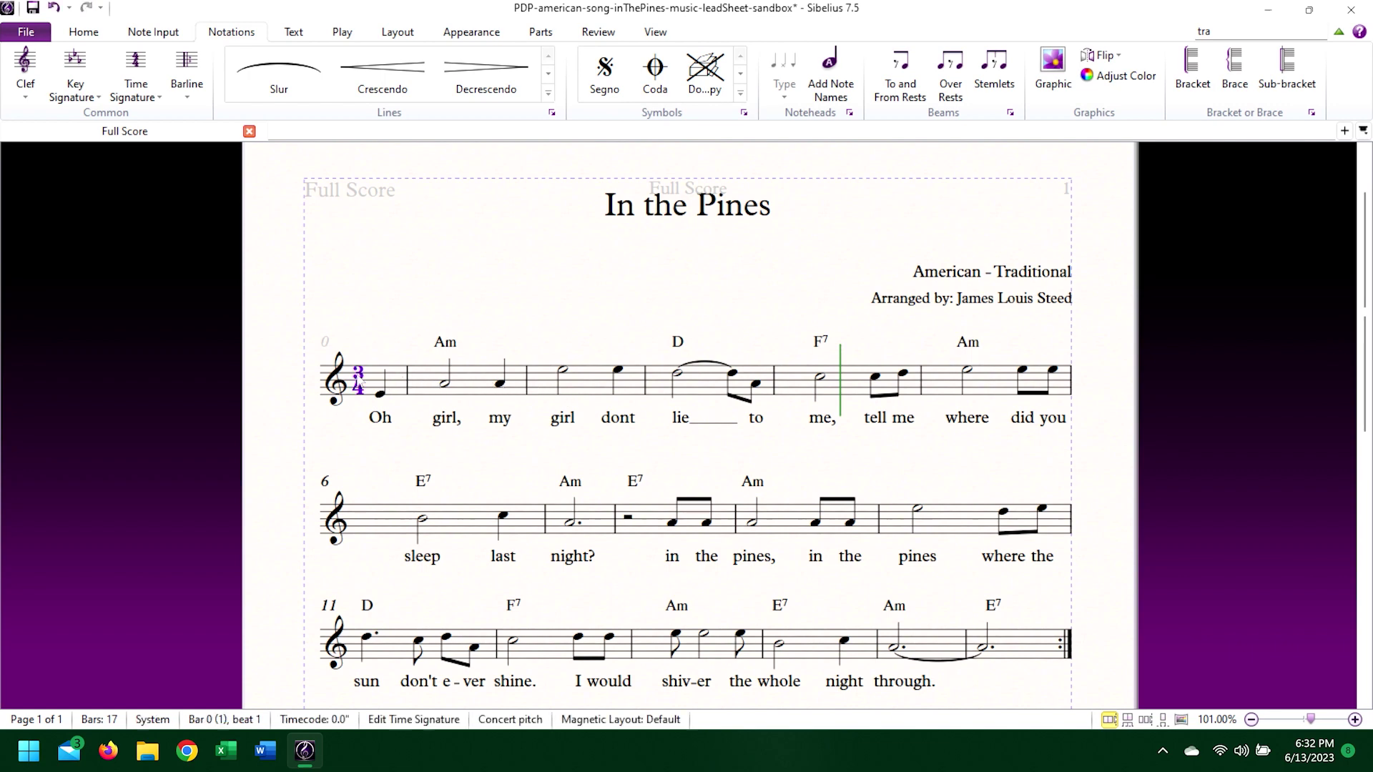
key(k)
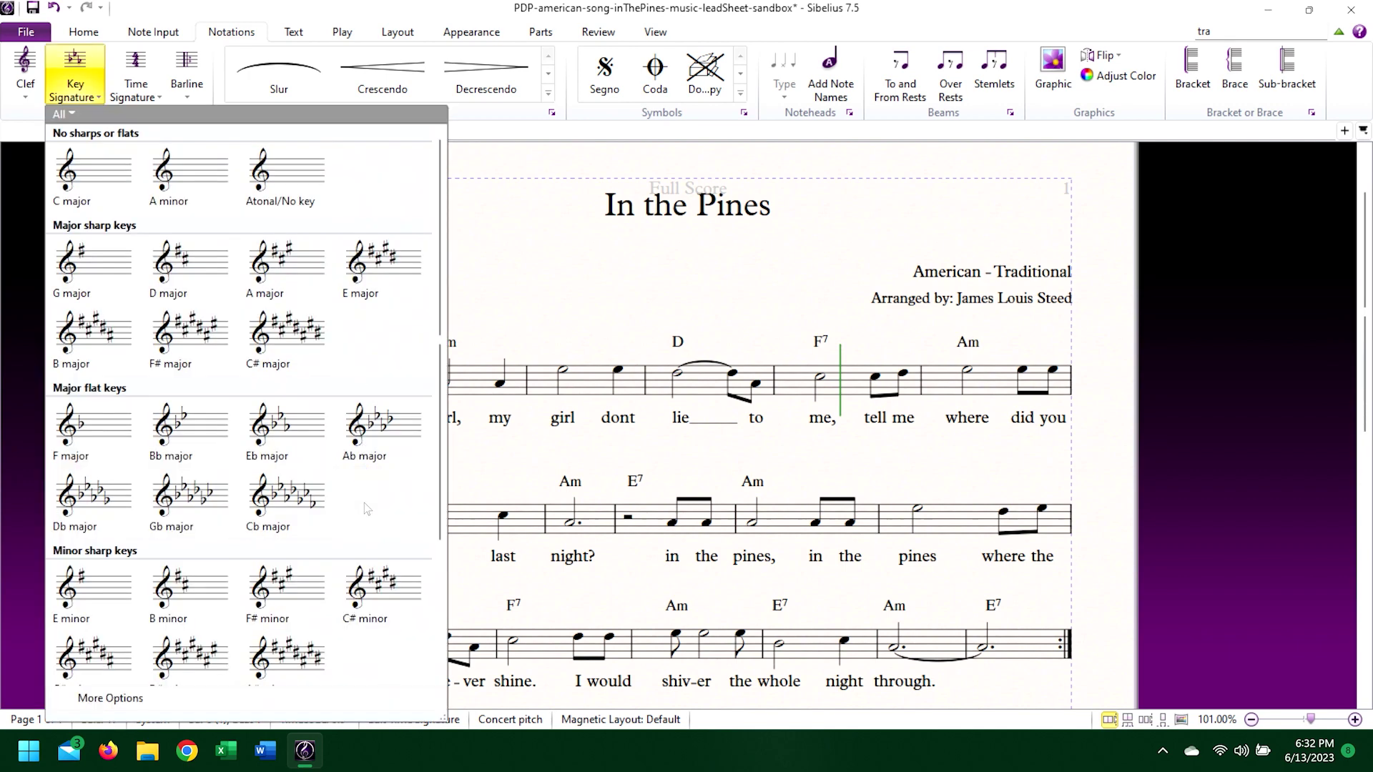
click(367, 598)
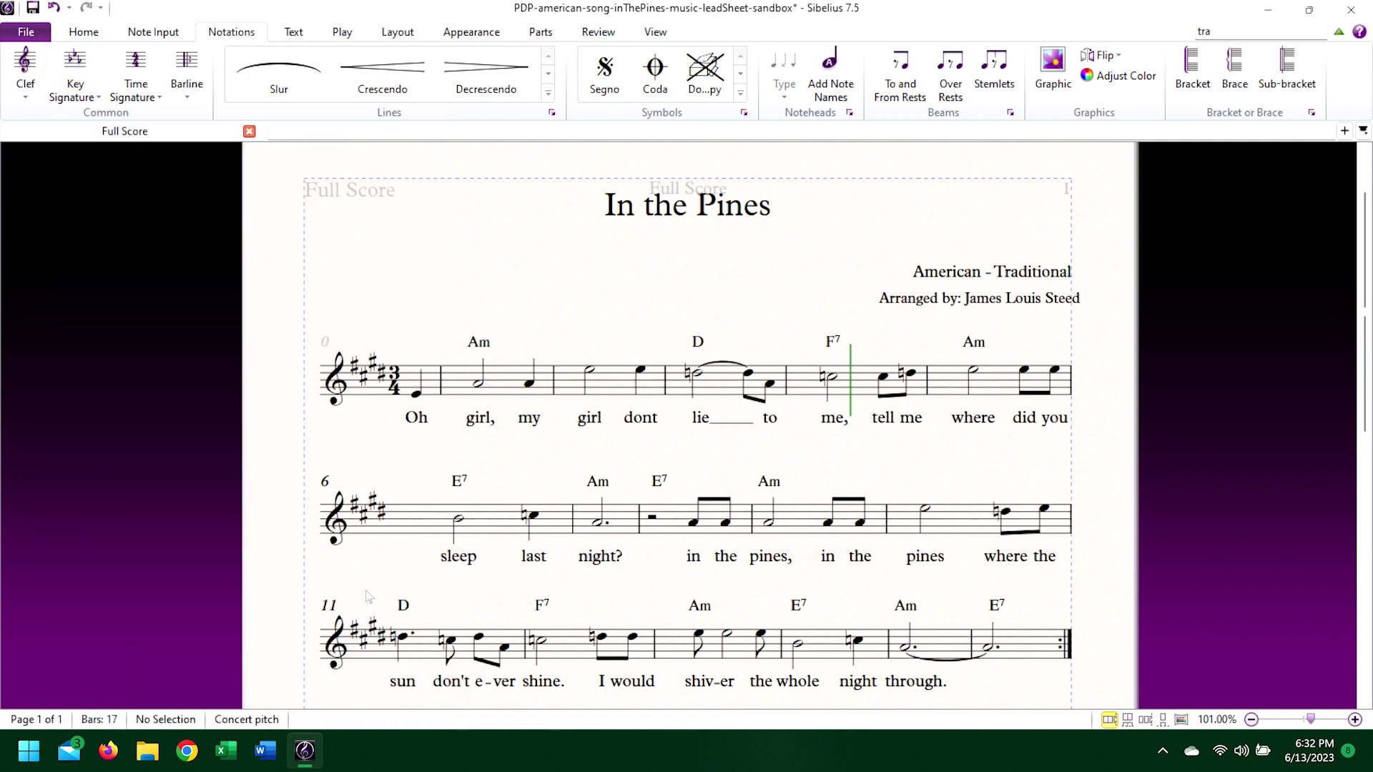
key(ctrl+z)
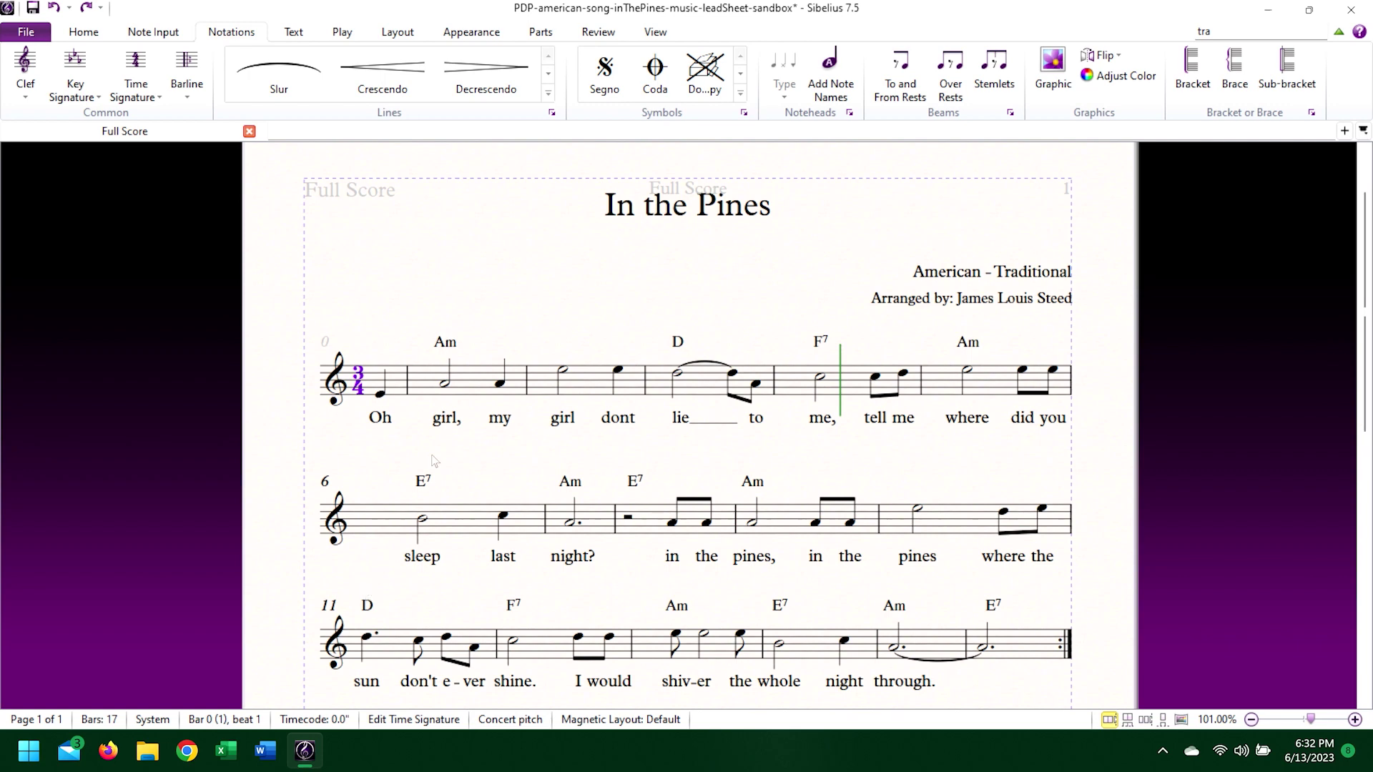
- Insert a C# minor key change on the barline after bar 1, then undo it
click(528, 379)
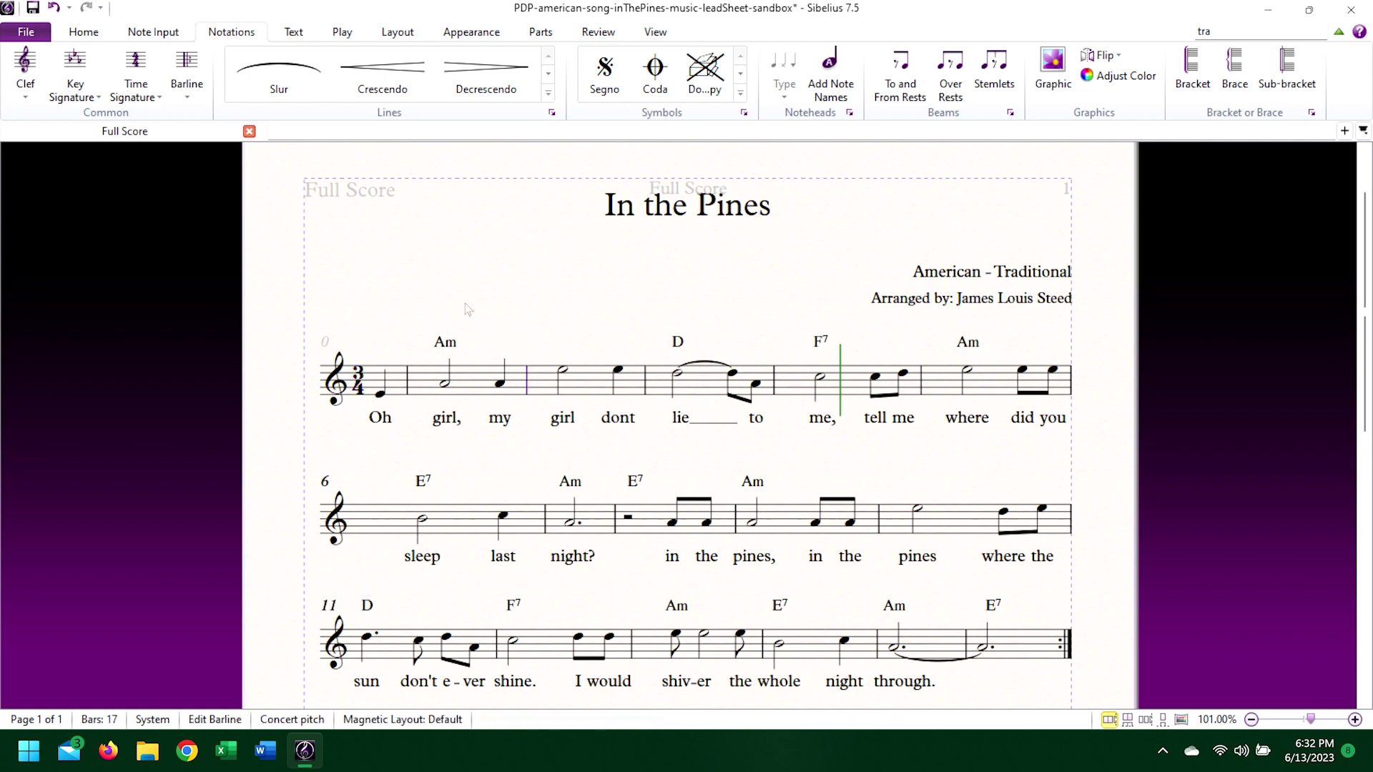
click(100, 95)
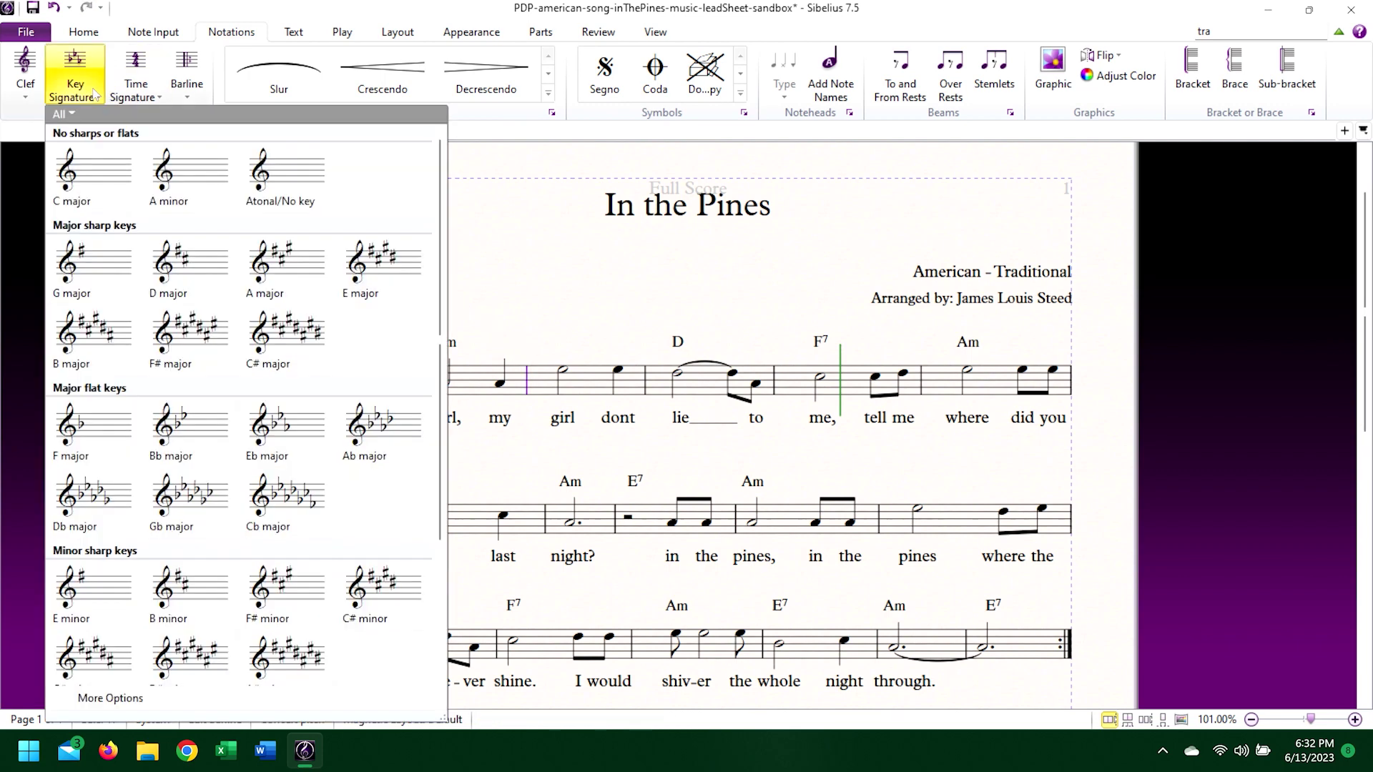
click(386, 588)
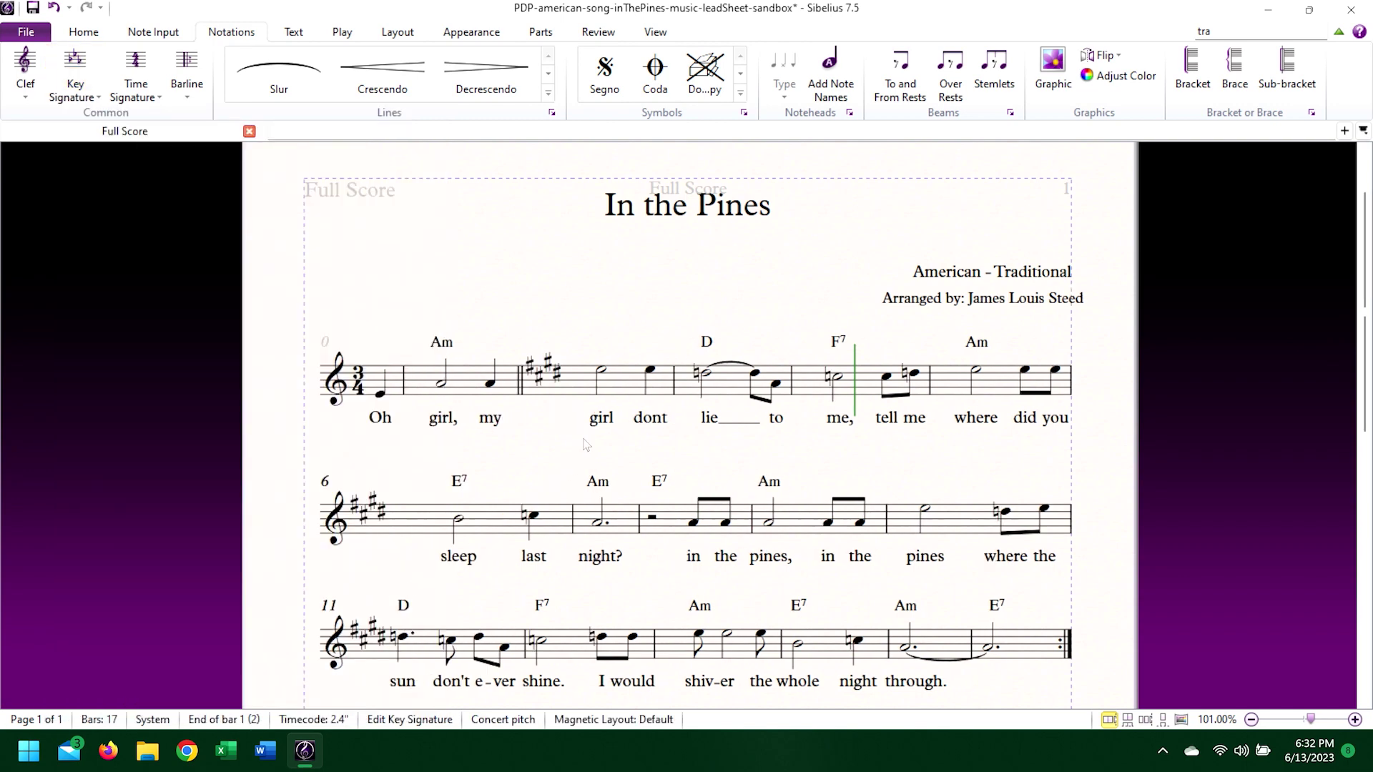
key(ctrl+z)
- Inspect the right-click menu of the A note in bar 1, then reopen the key signatures
click(500, 385)
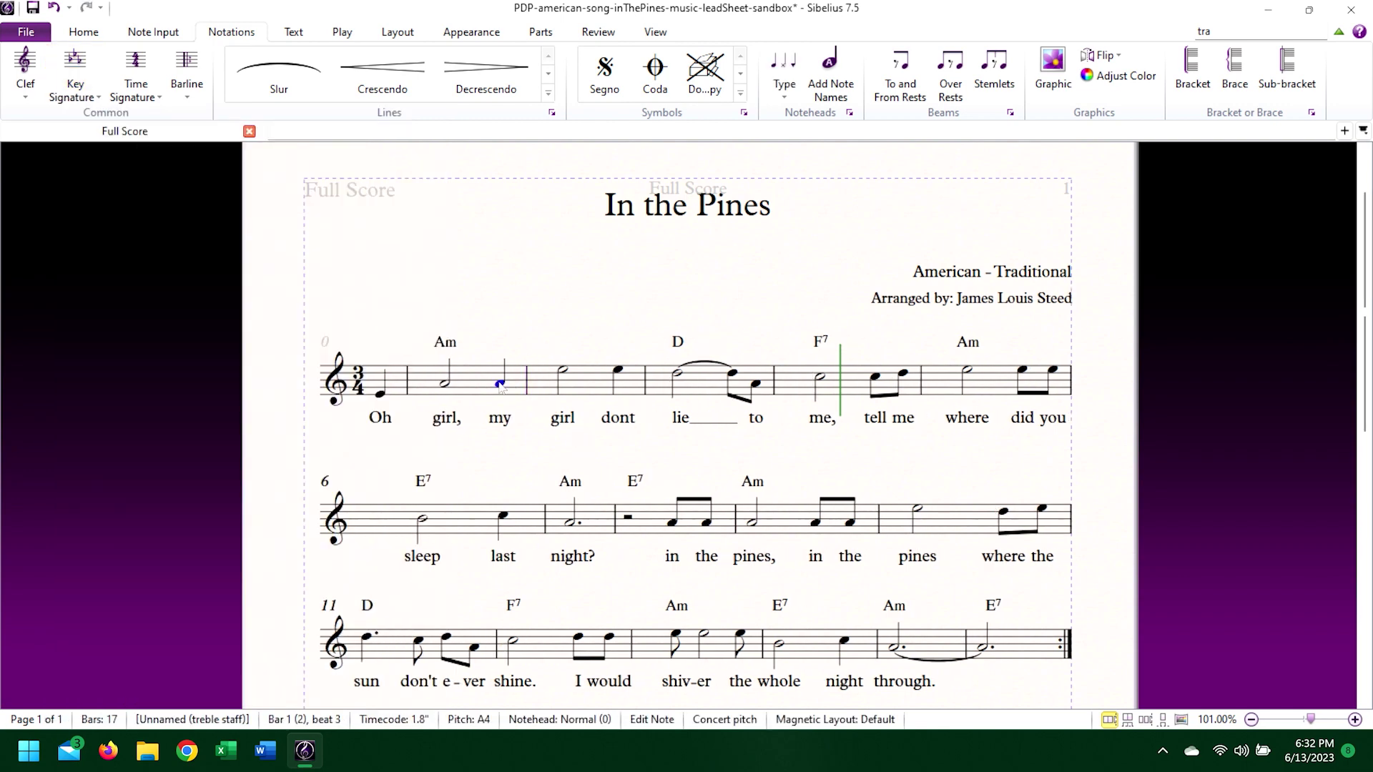
right_click(500, 384)
mouse_move(558, 591)
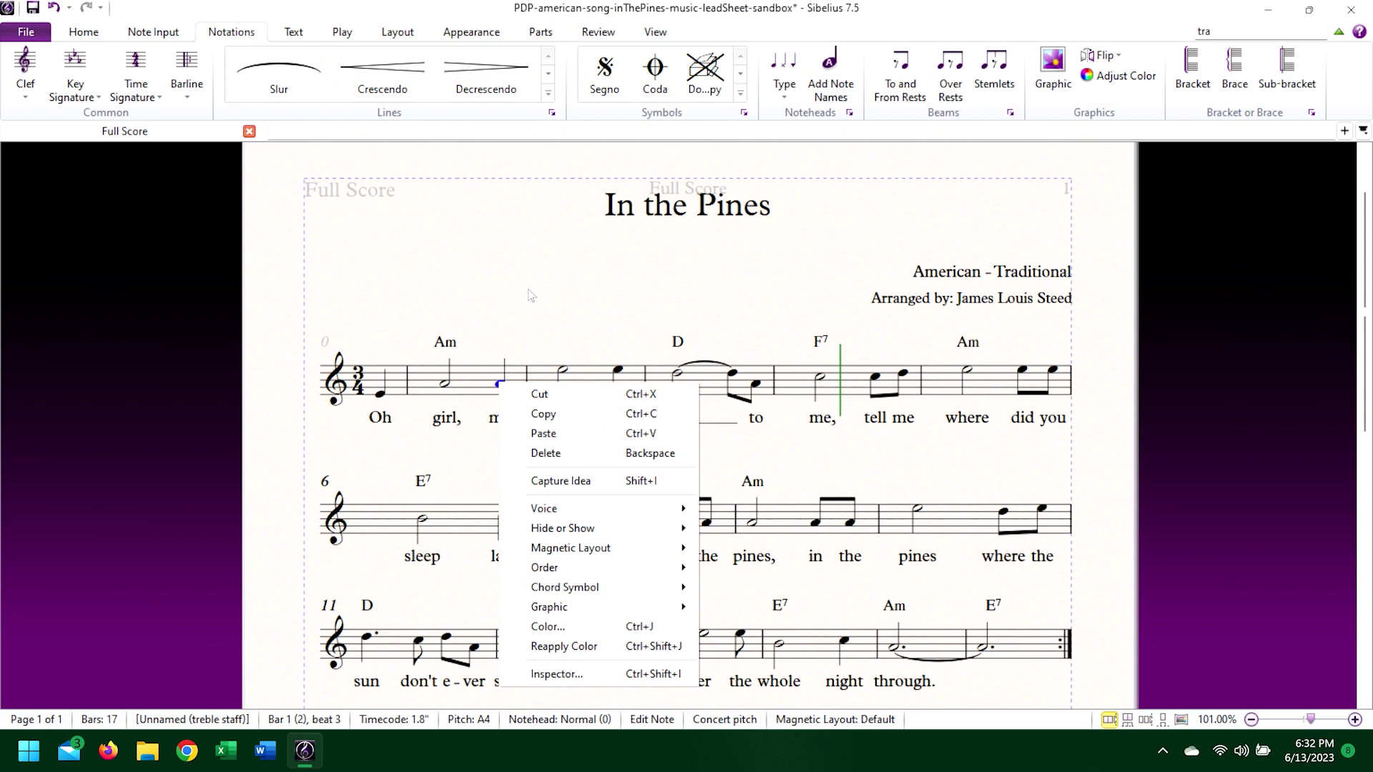
click(401, 10)
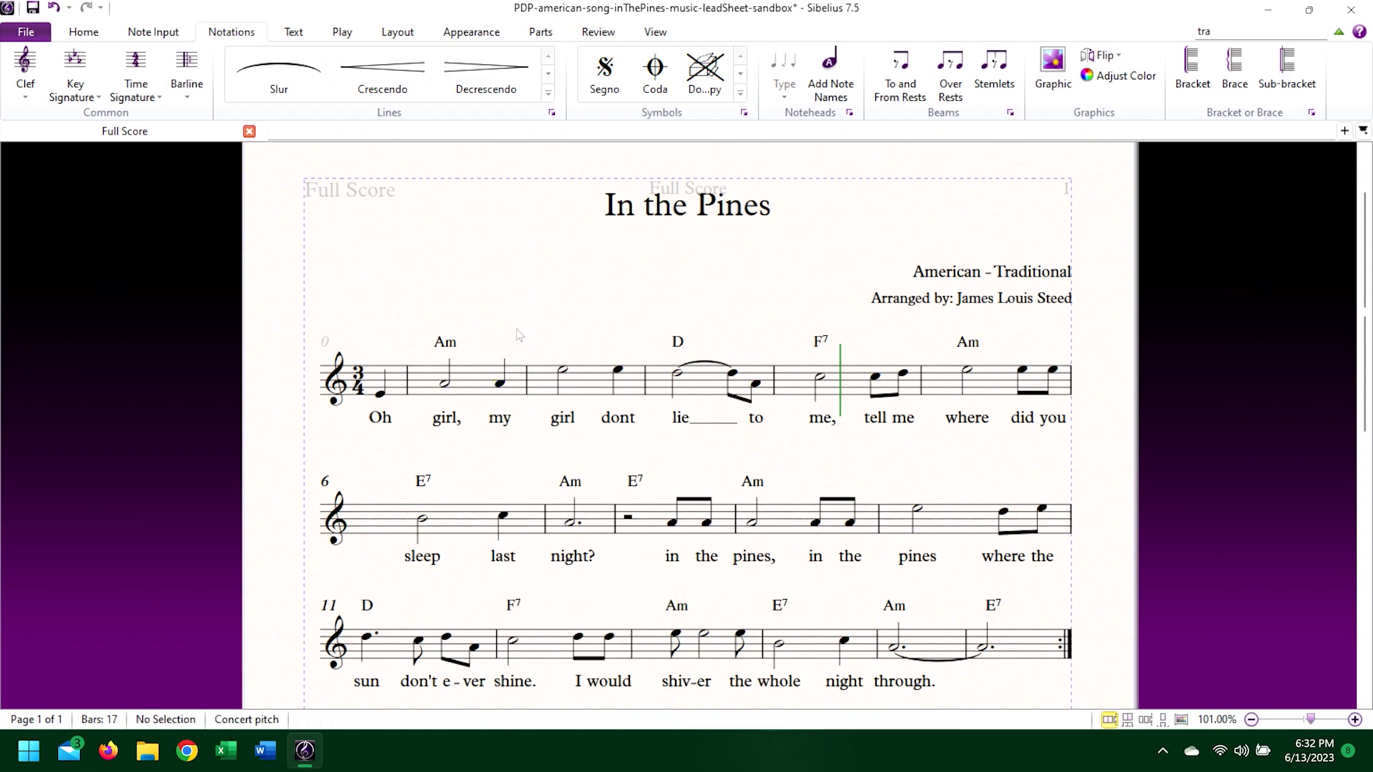
click(500, 384)
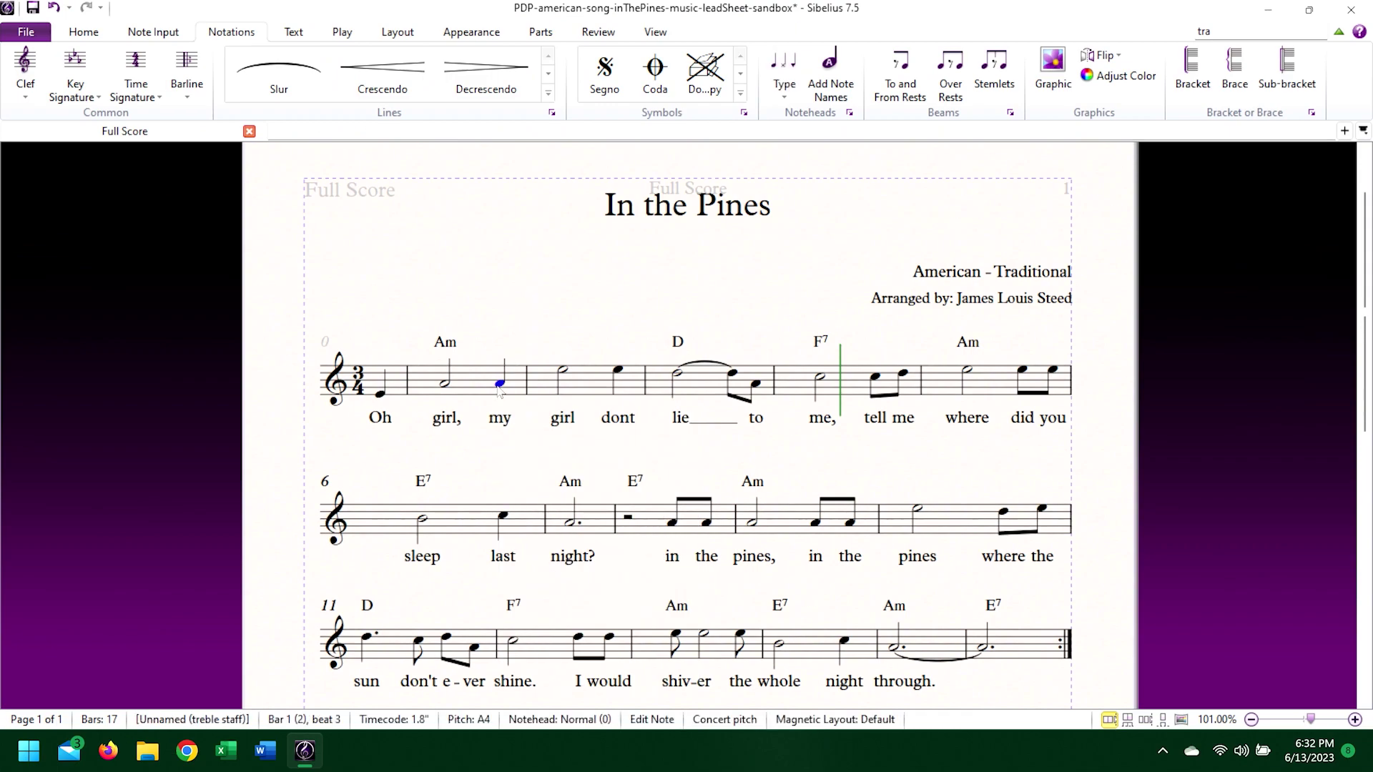
right_click(515, 317)
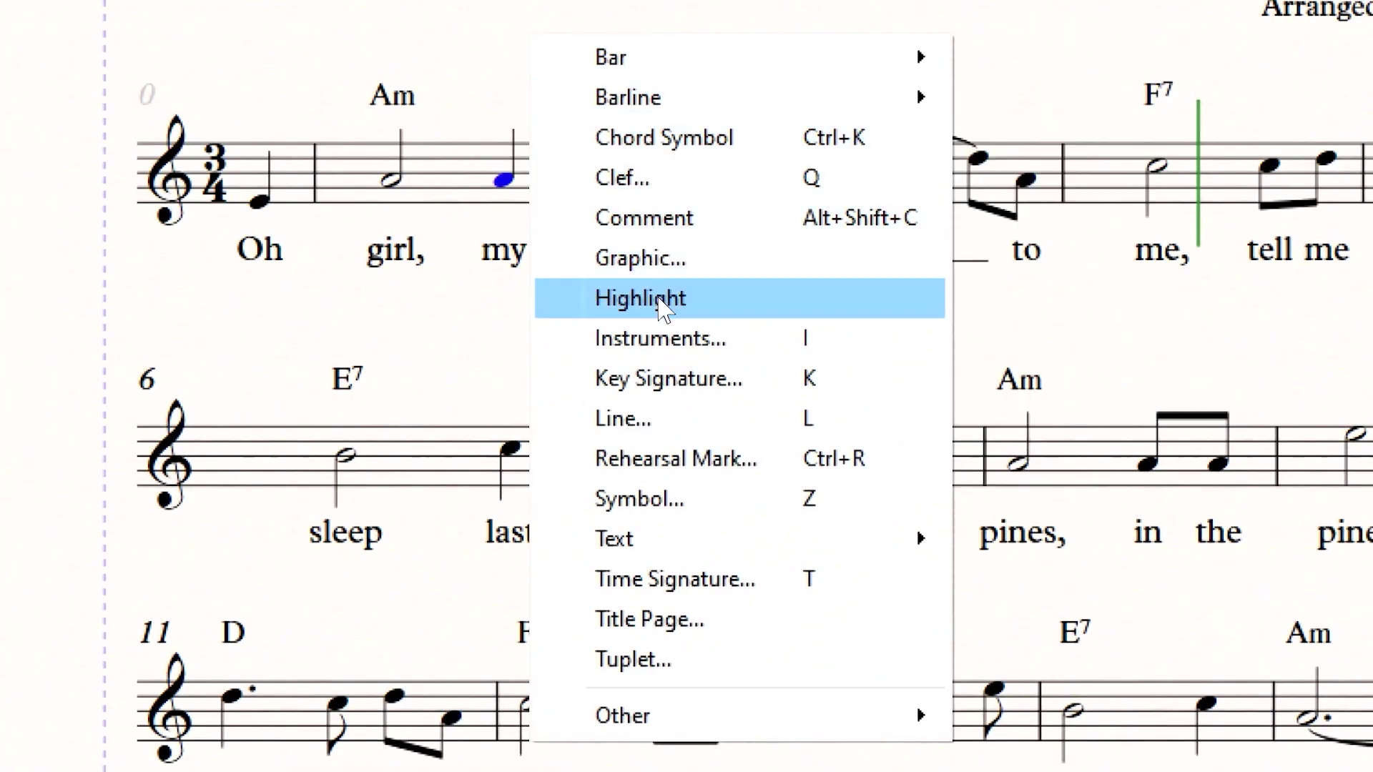
click(561, 0)
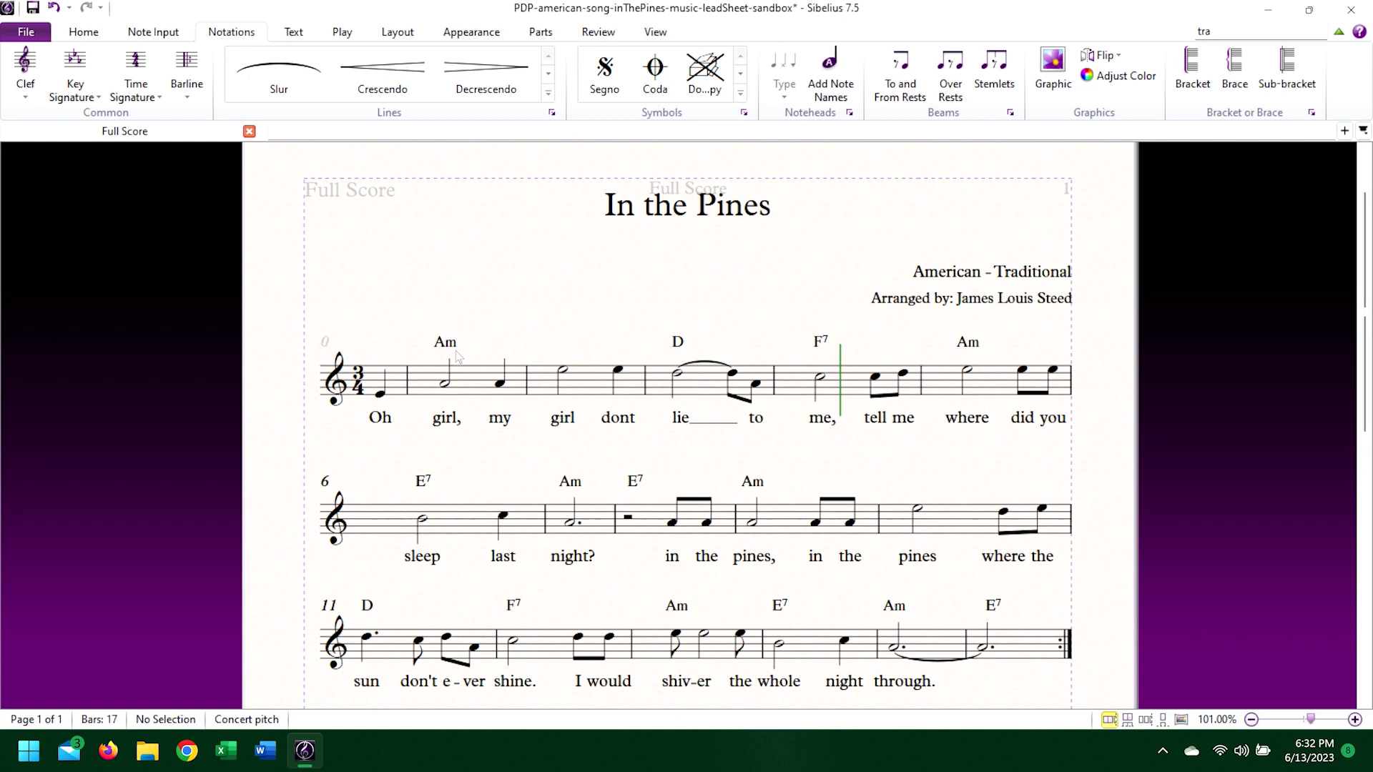
key(k)
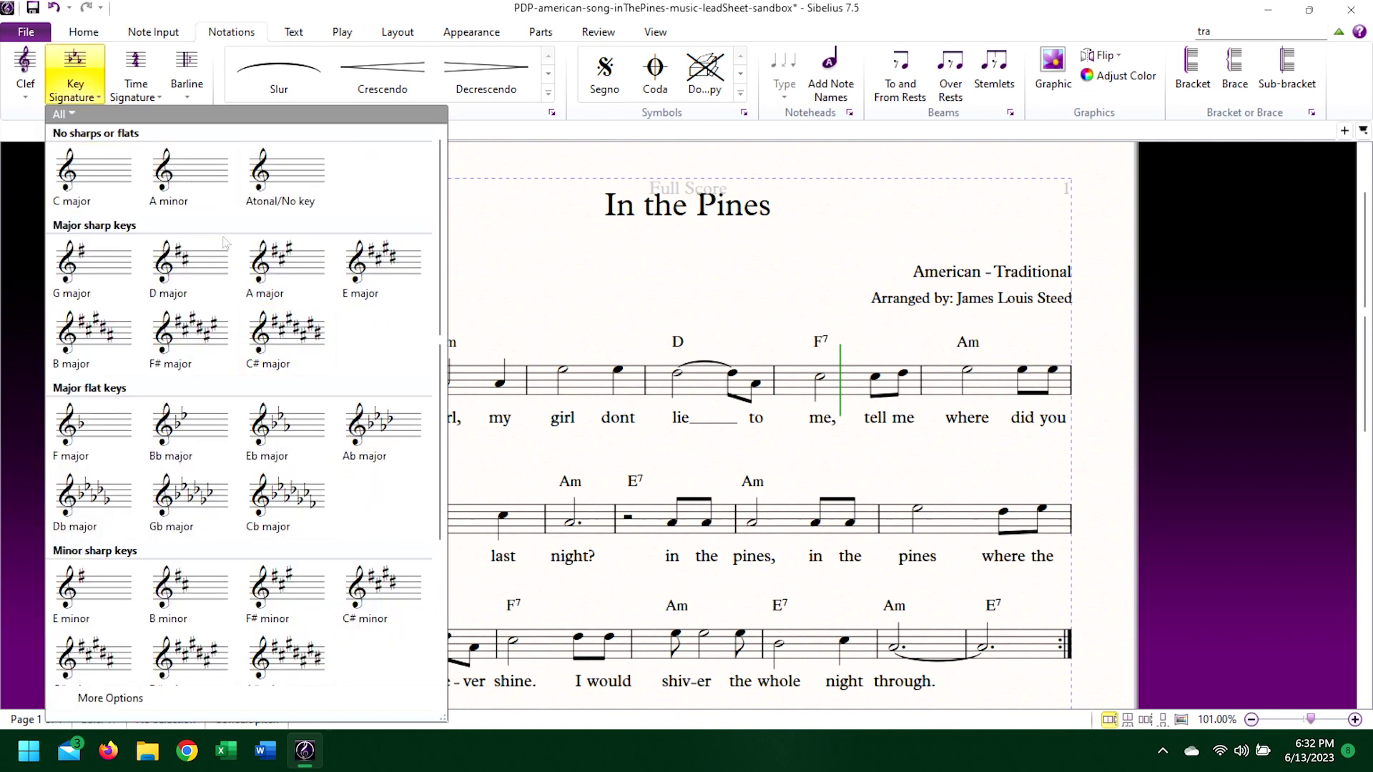
click(388, 580)
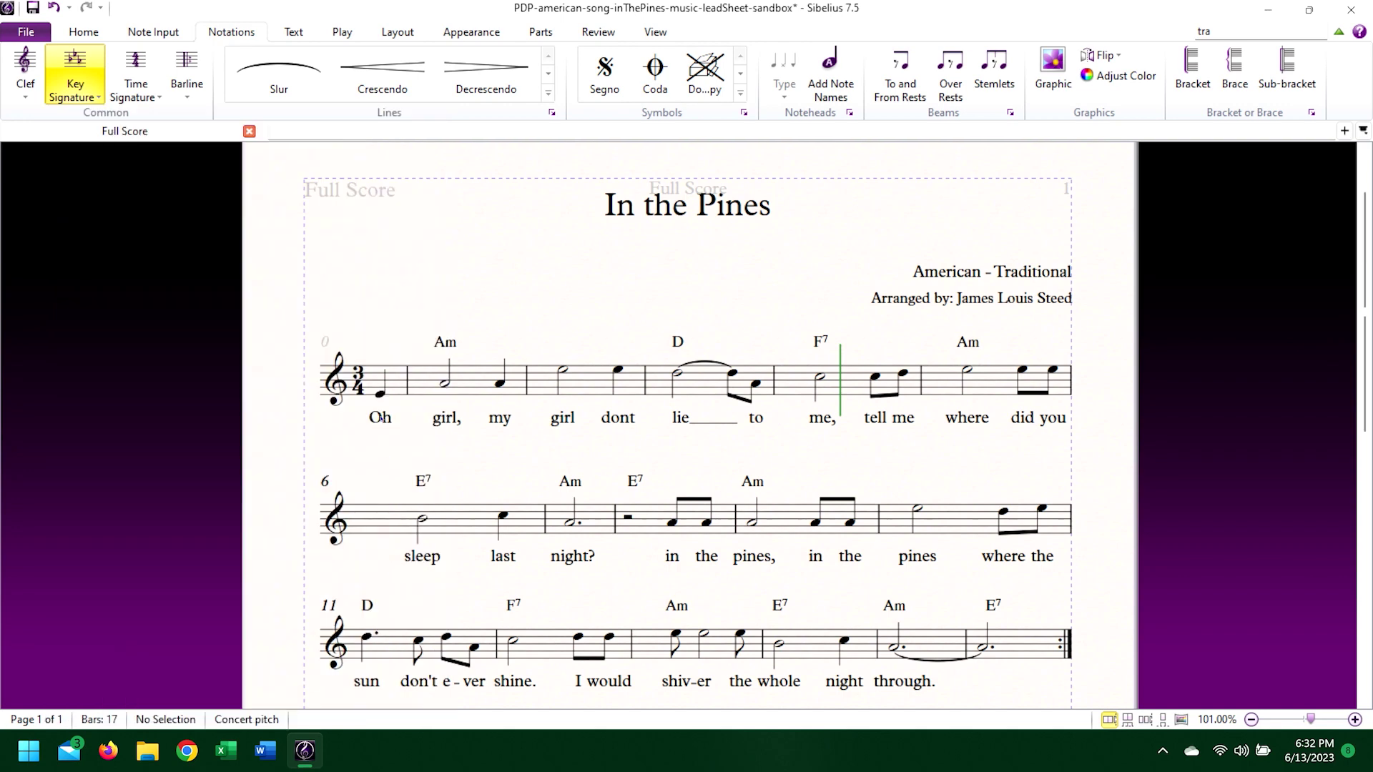
click(363, 387)
key(ctrl+z)
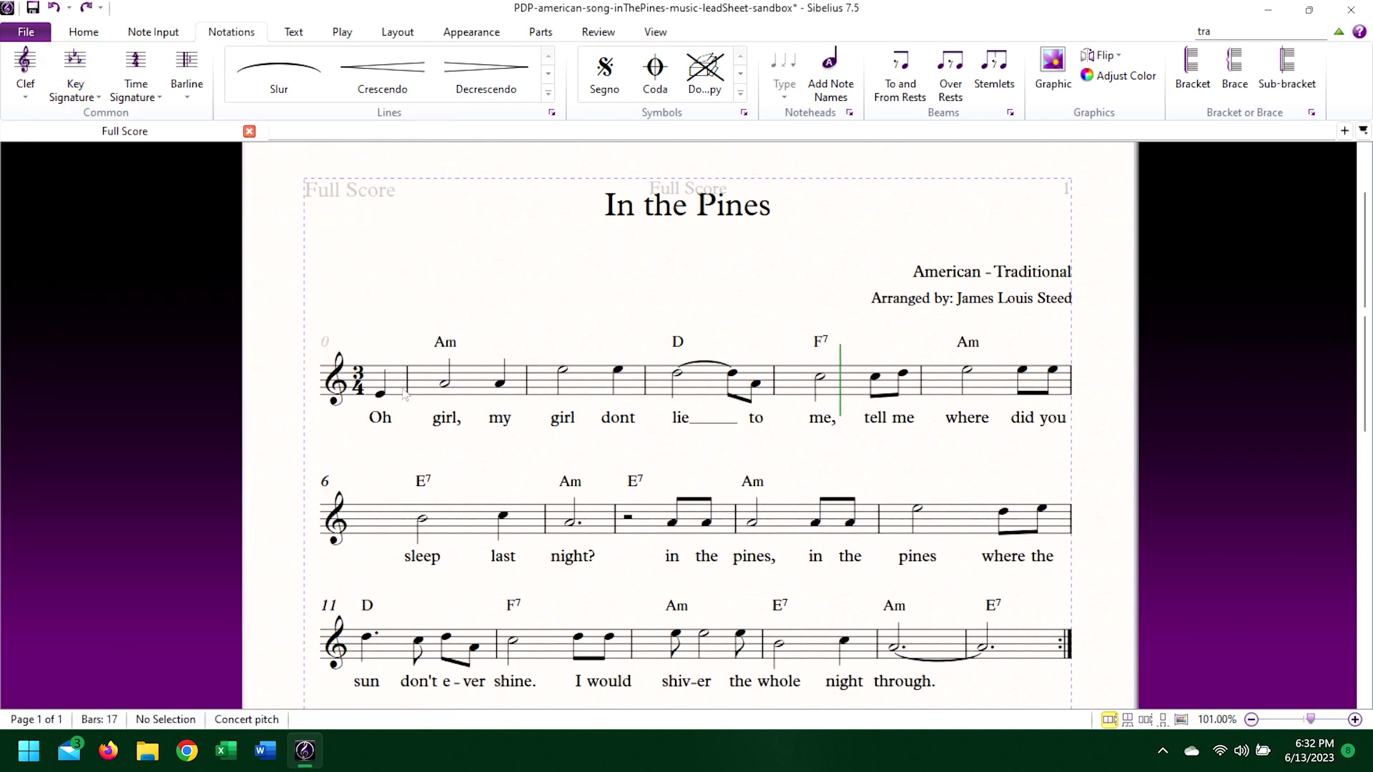
click(380, 396)
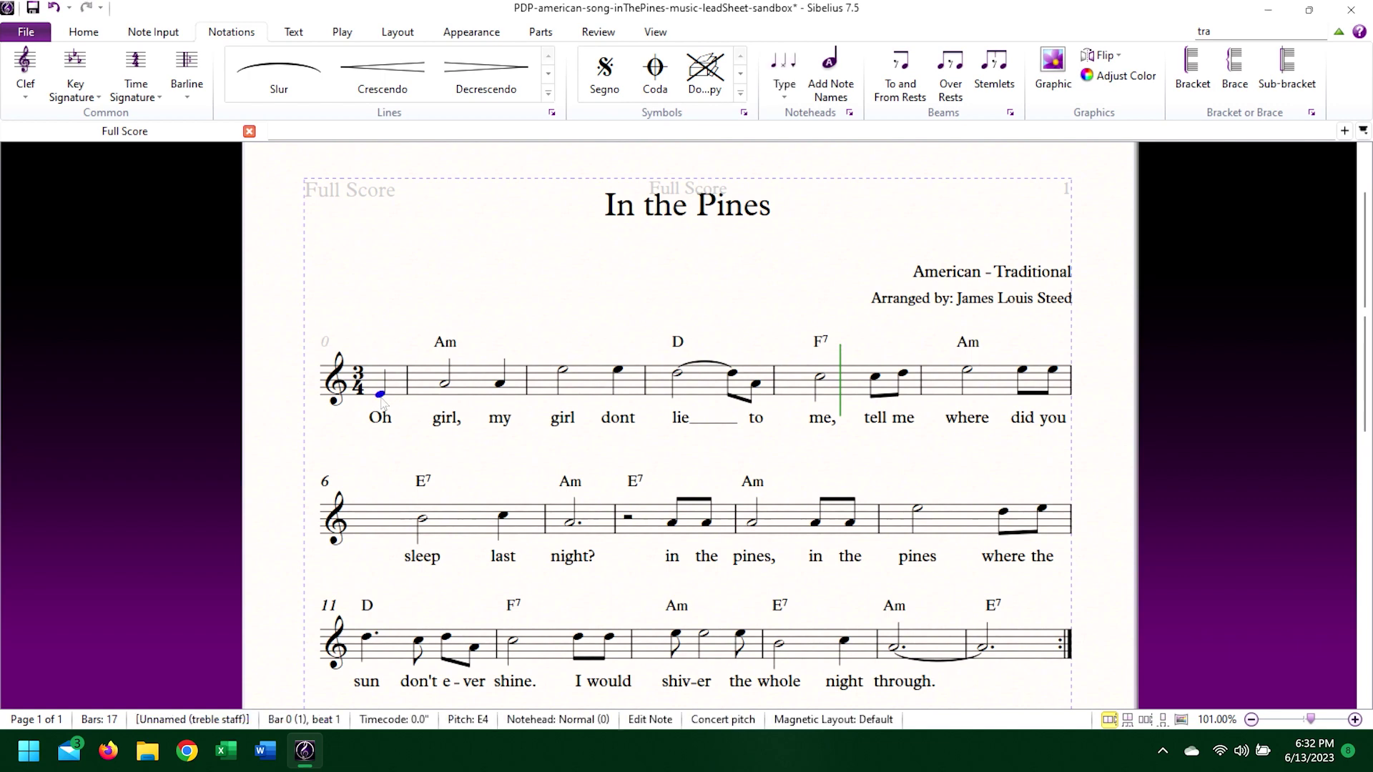
scroll(383, 404, down, 1)
key(space)
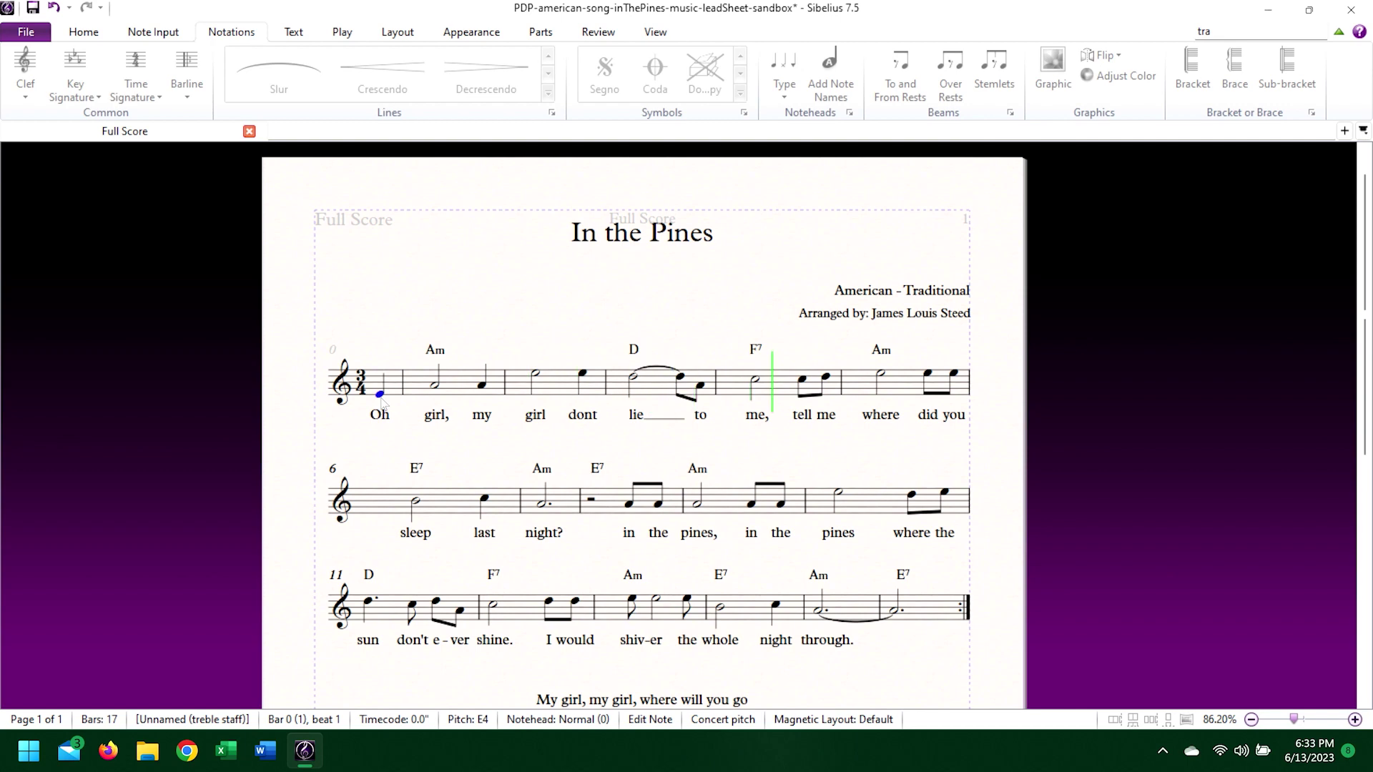
key(space)
scroll(381, 403, up, 1)
key(Escape)
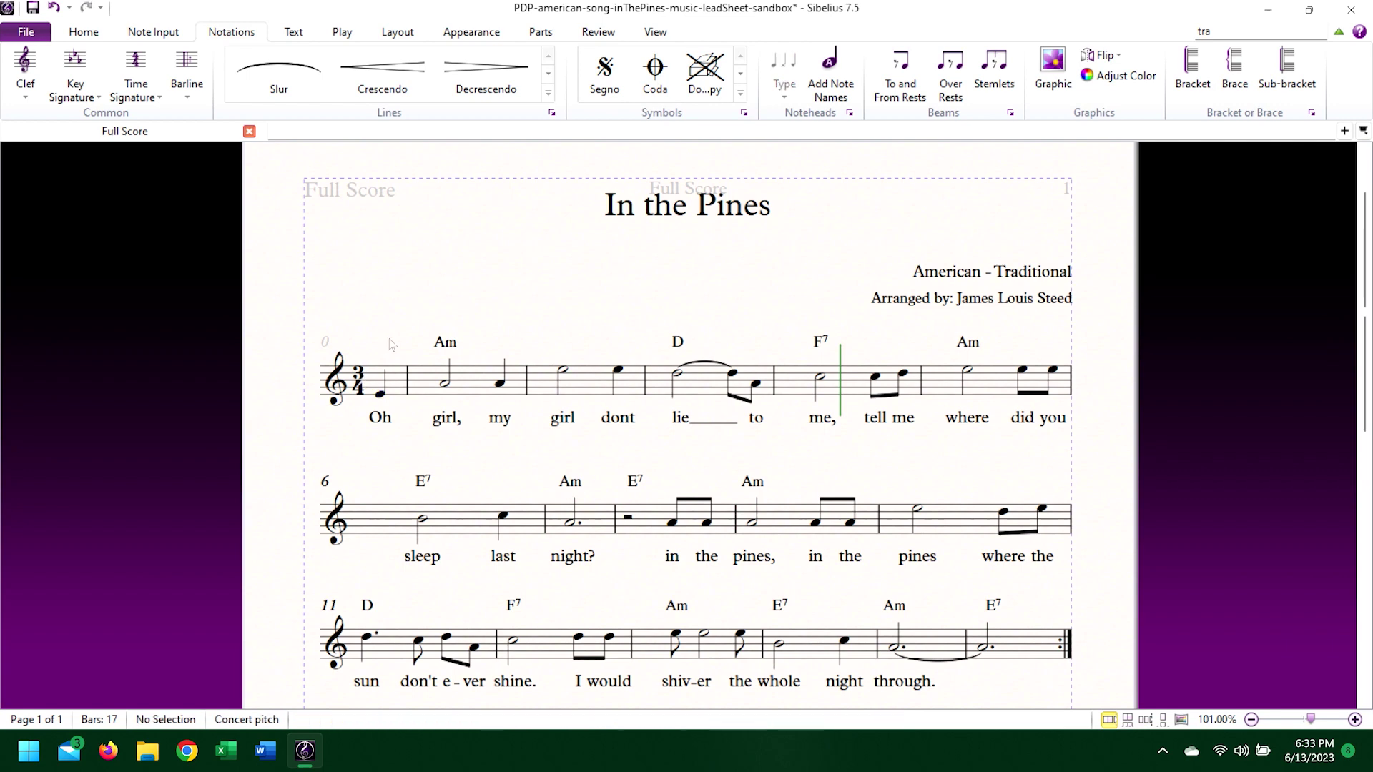
key(k)
- Place C# minor at the opening of the score and play it back from the pickup note
click(379, 585)
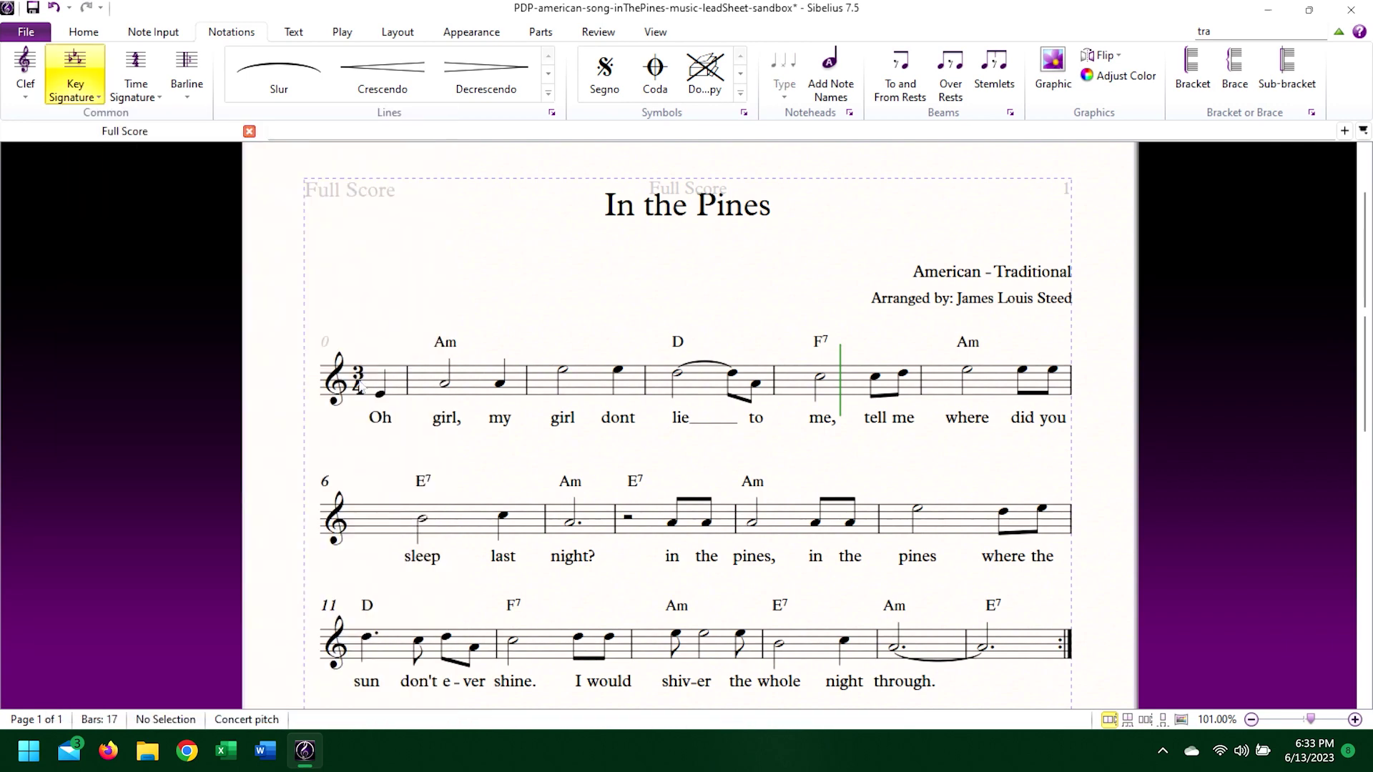
click(361, 386)
click(416, 395)
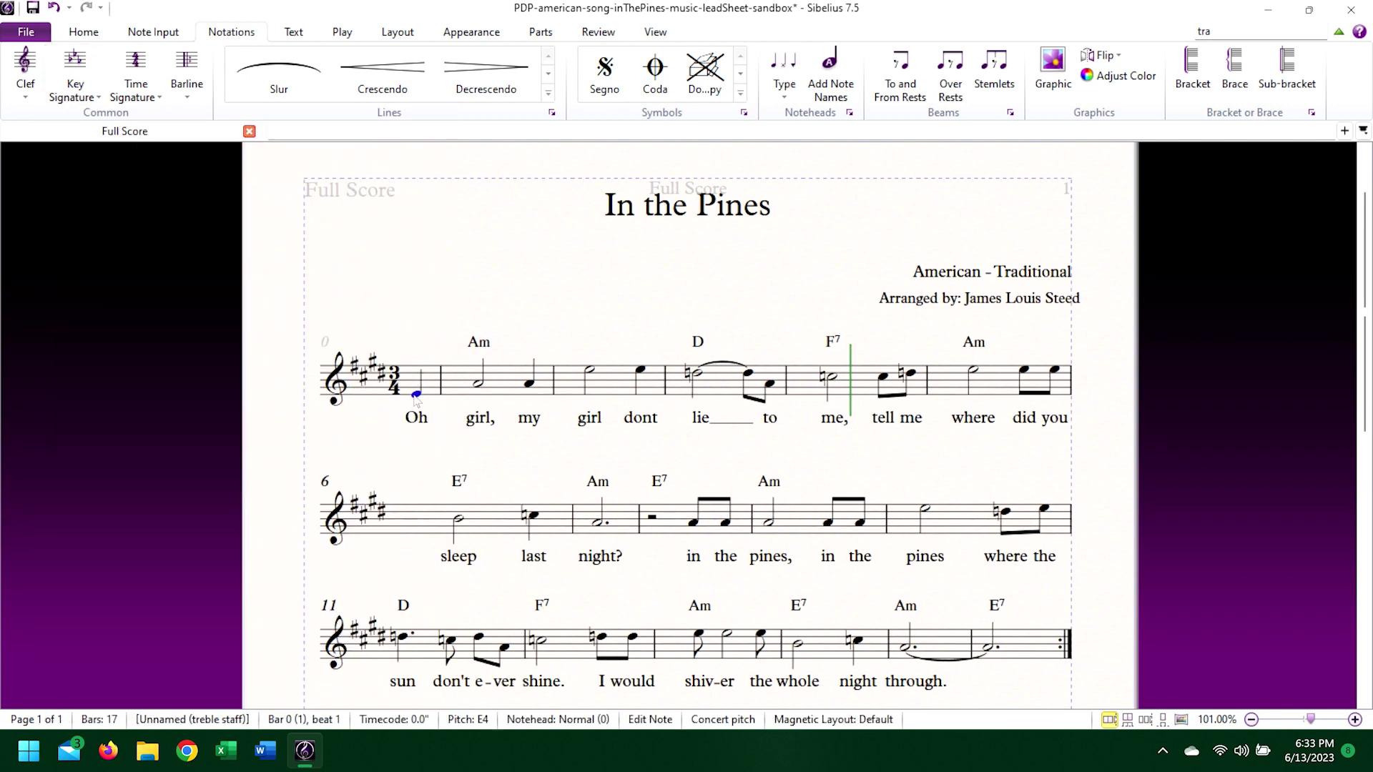
scroll(416, 399, down, 2)
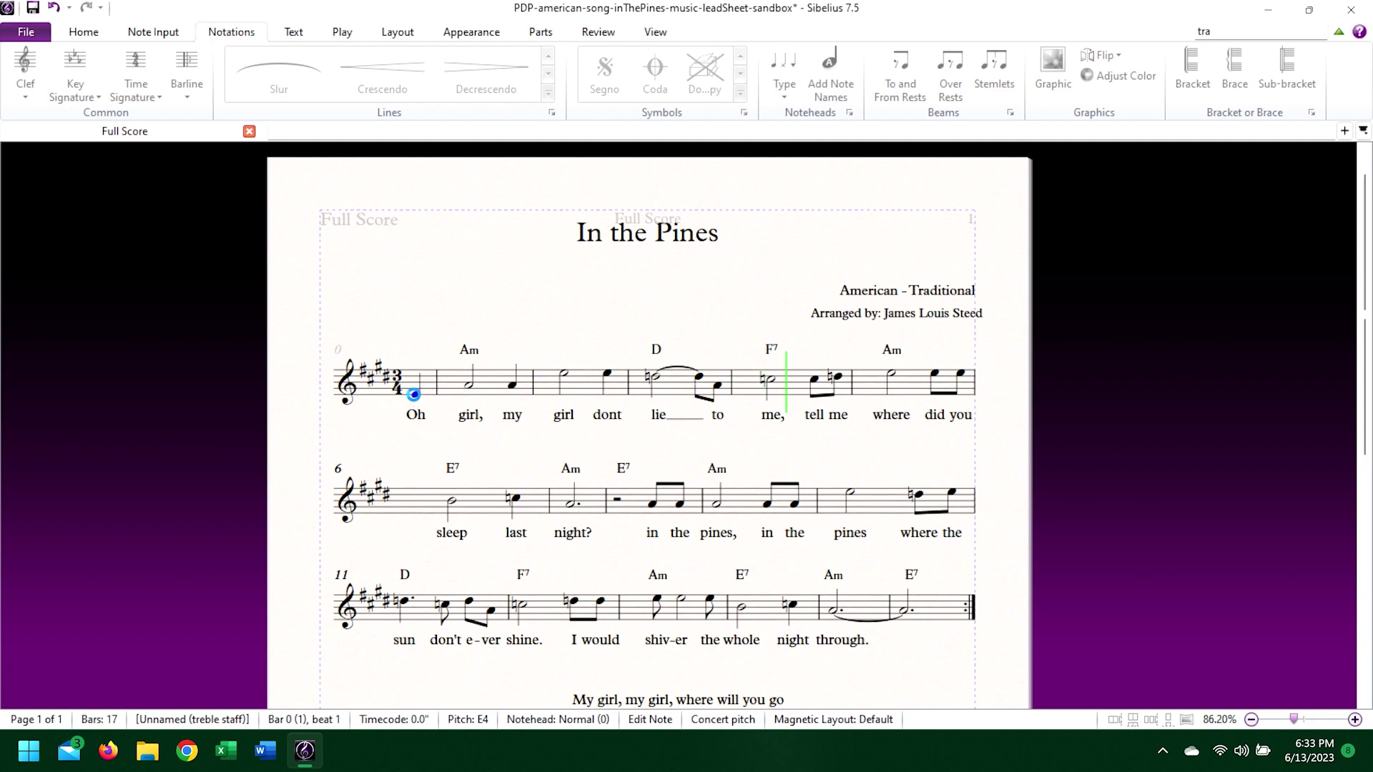
key(Escape)
scroll(416, 398, up, 2)
click(431, 393)
key(ctrl+a)
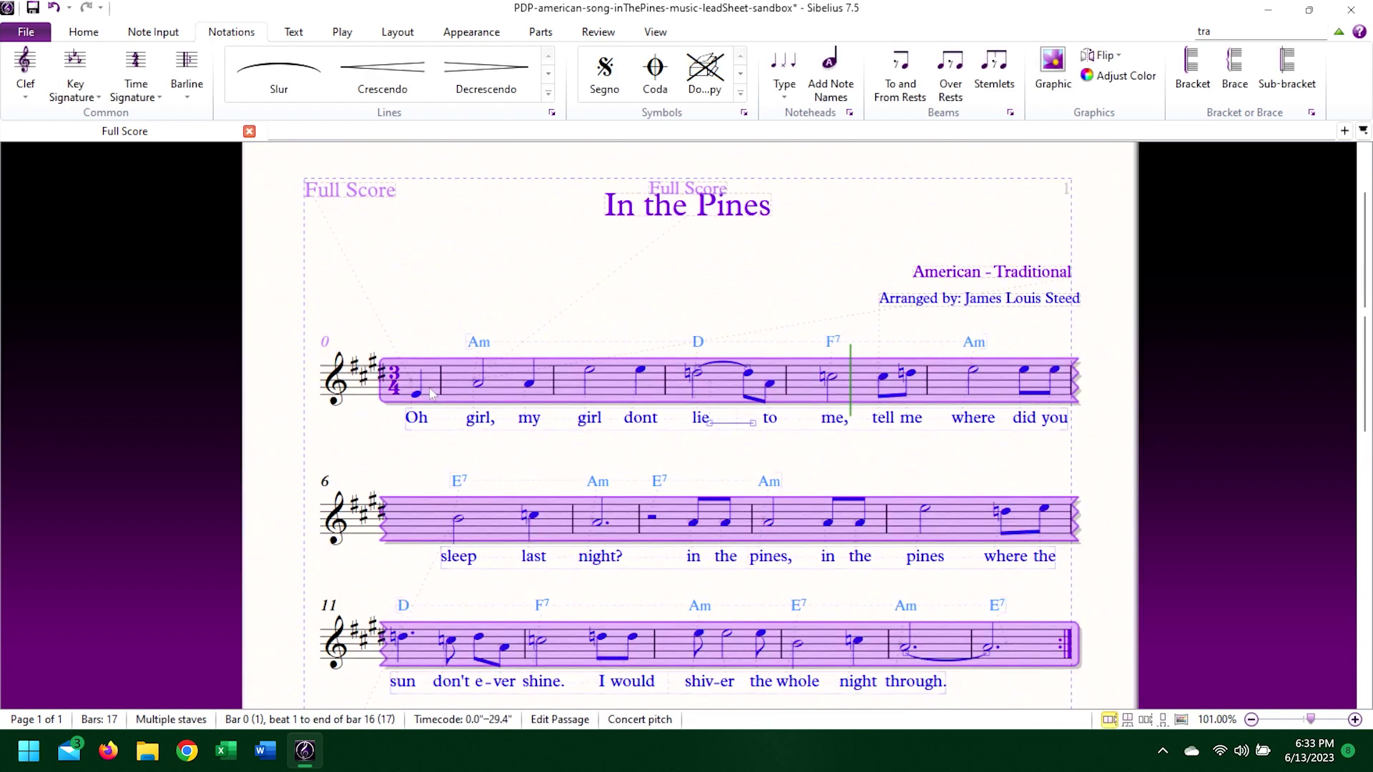
key(Down)
key(Down)
key(Down)
key(Down)
key(Down)
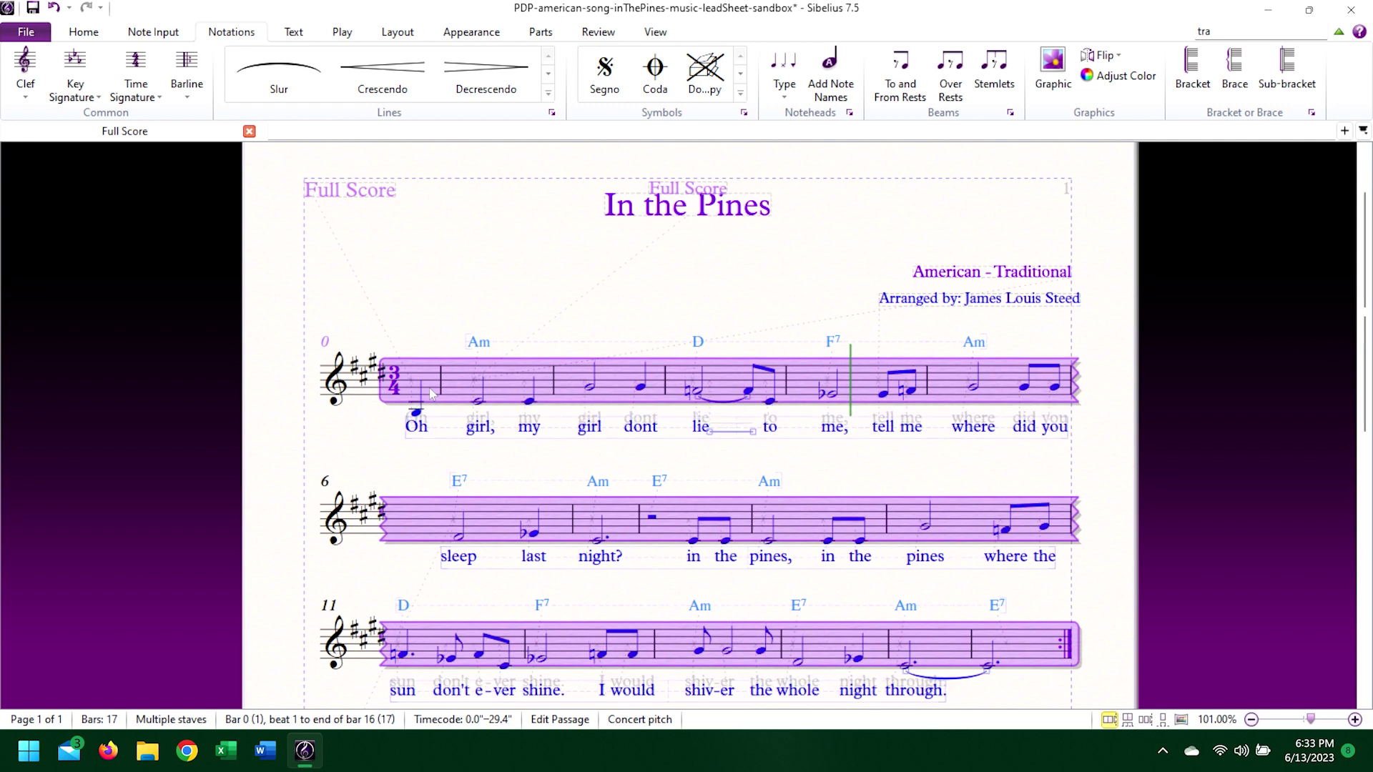
click(437, 300)
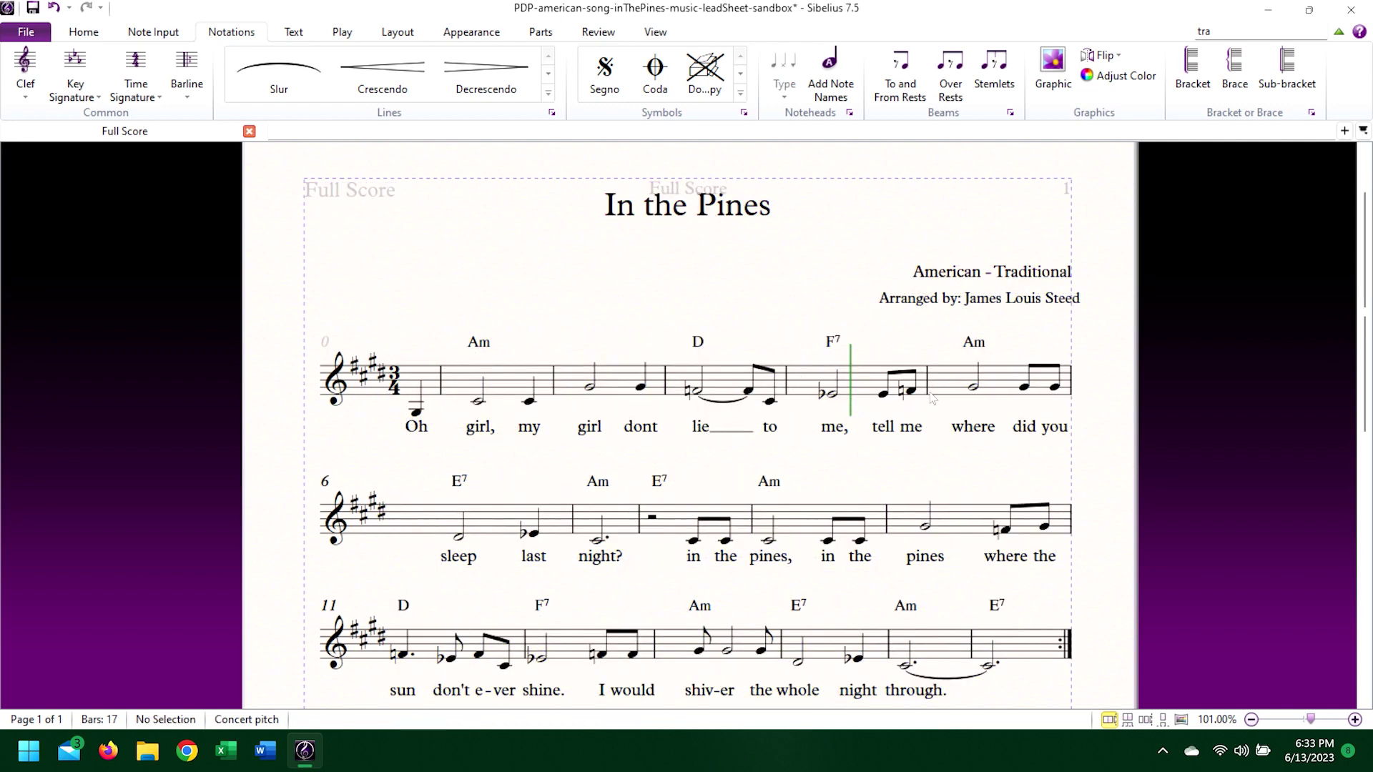
click(416, 414)
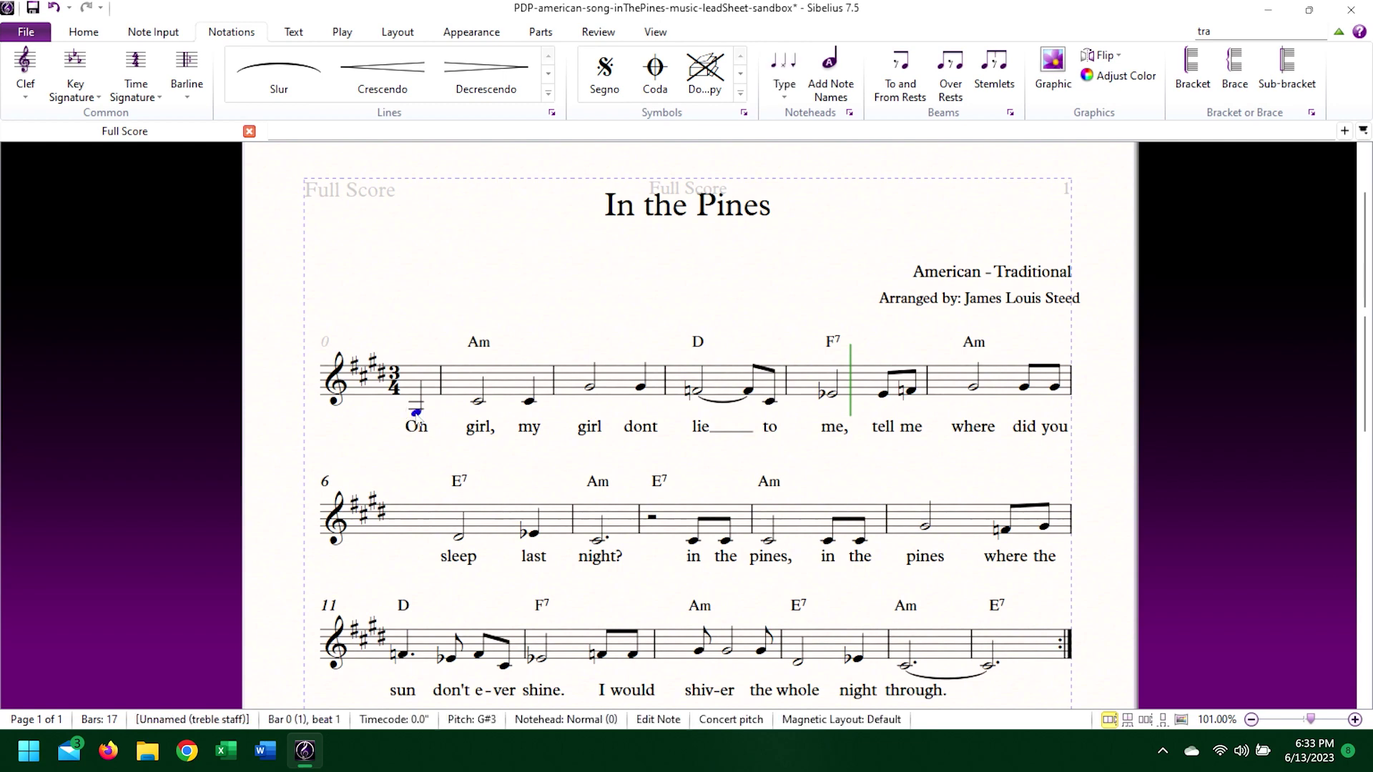
scroll(417, 414, down, 2)
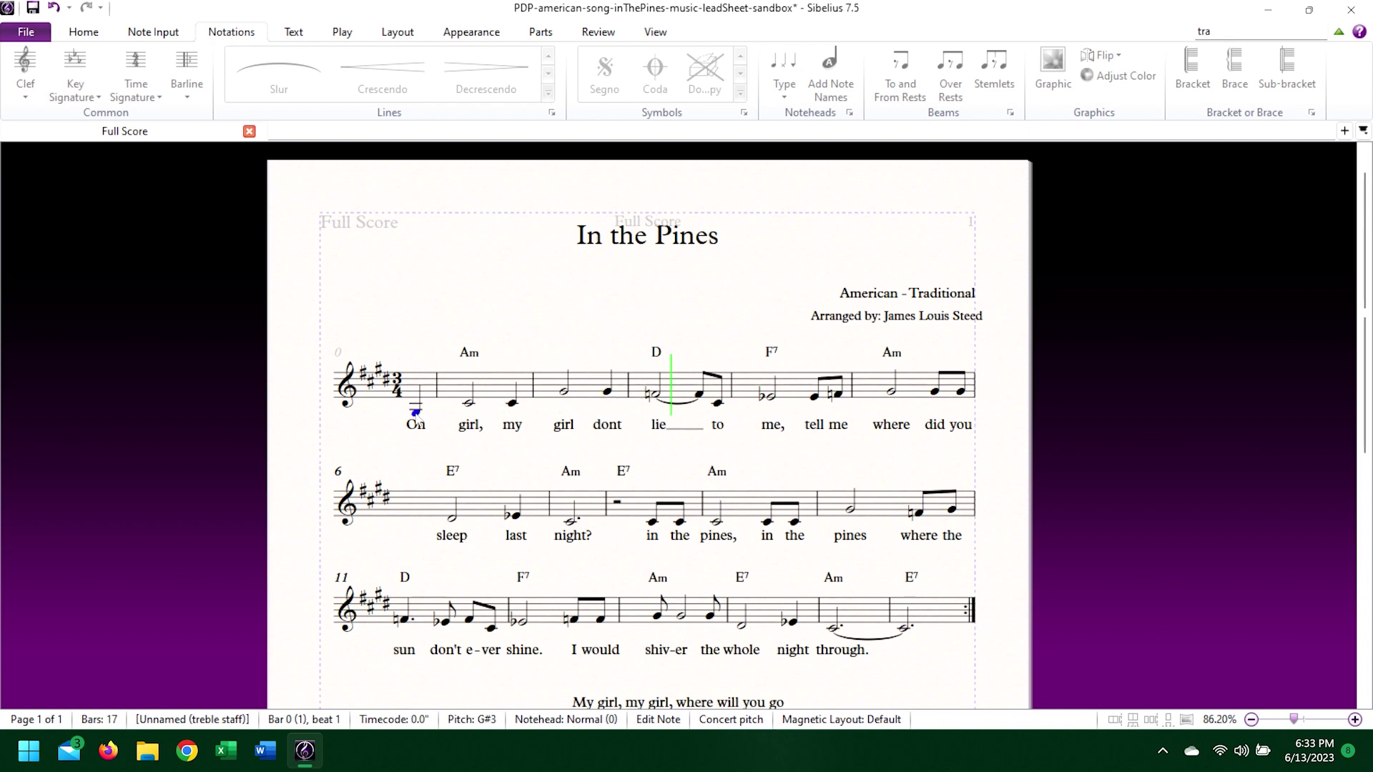
scroll(550, 311, up, 2)
key(space)
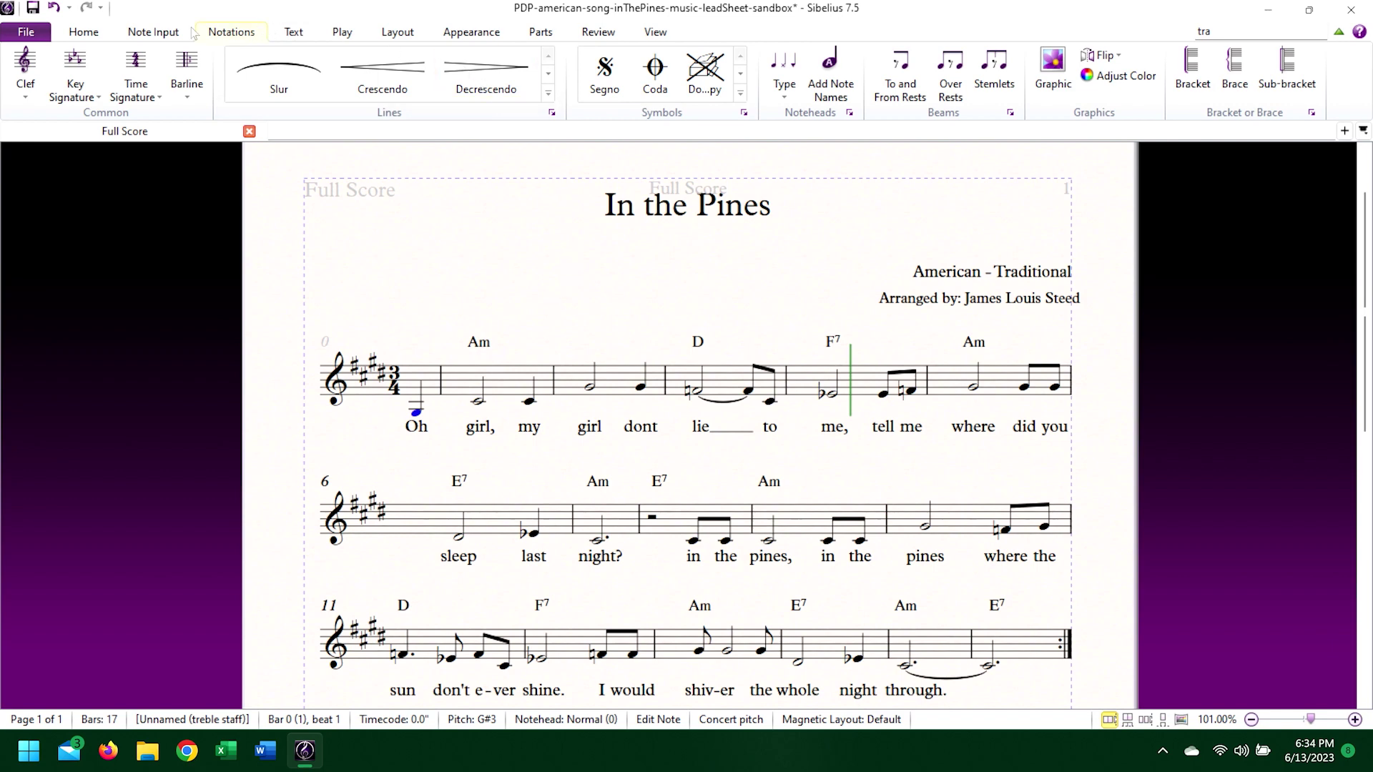
click(171, 33)
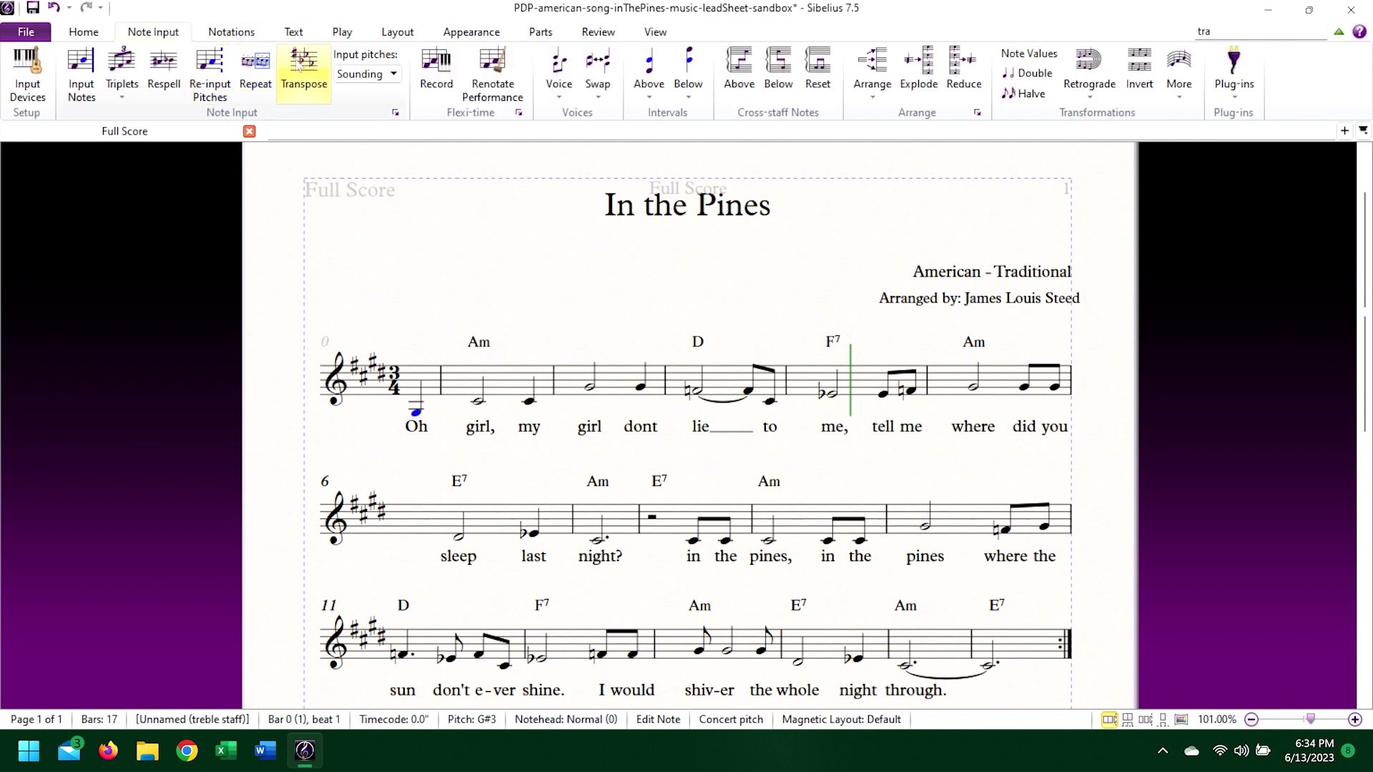
- Revert the score to its original A minor version
click(428, 292)
key(ctrl+z)
key(ctrl+z)
key(ctrl+z)
key(ctrl+z)
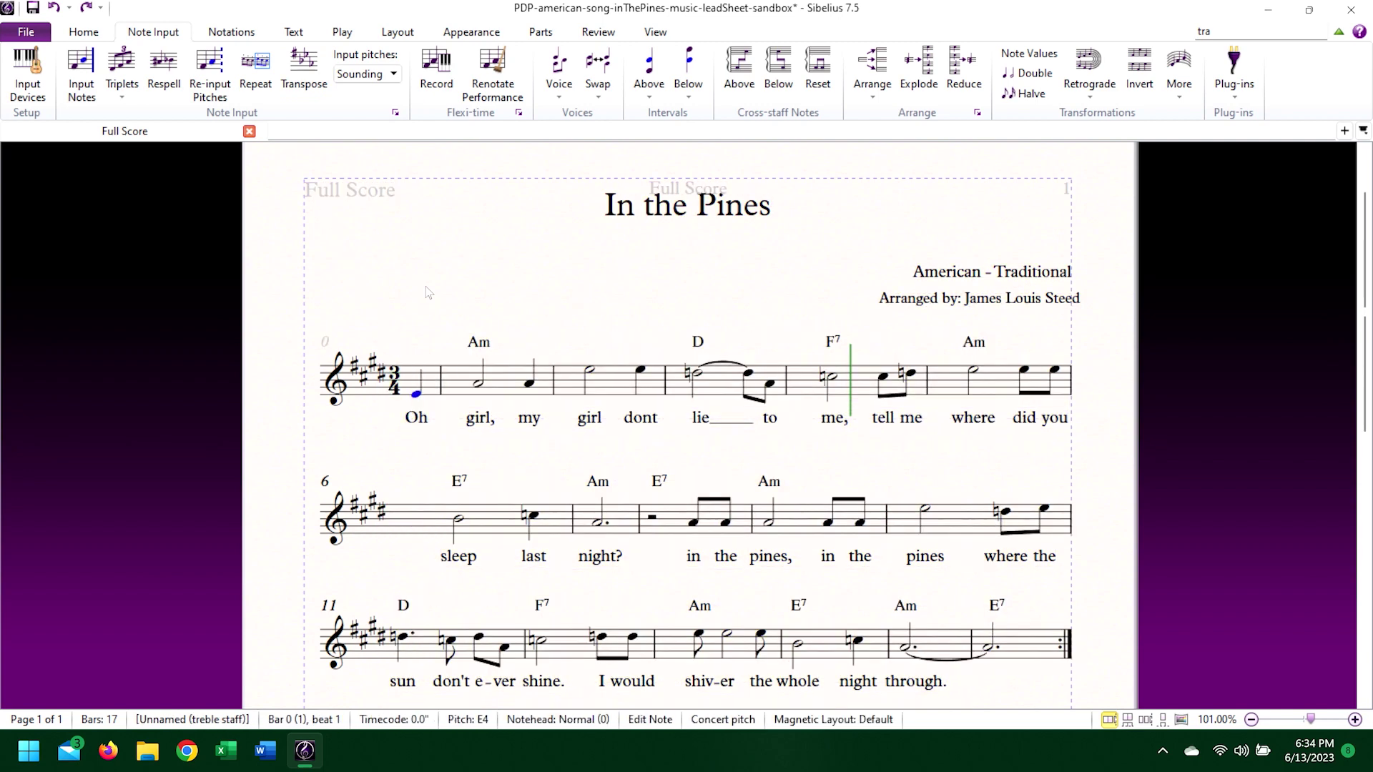
key(ctrl+z)
- Transpose the whole score down to C# minor without transposing key signatures, then undo it
key(ctrl+a)
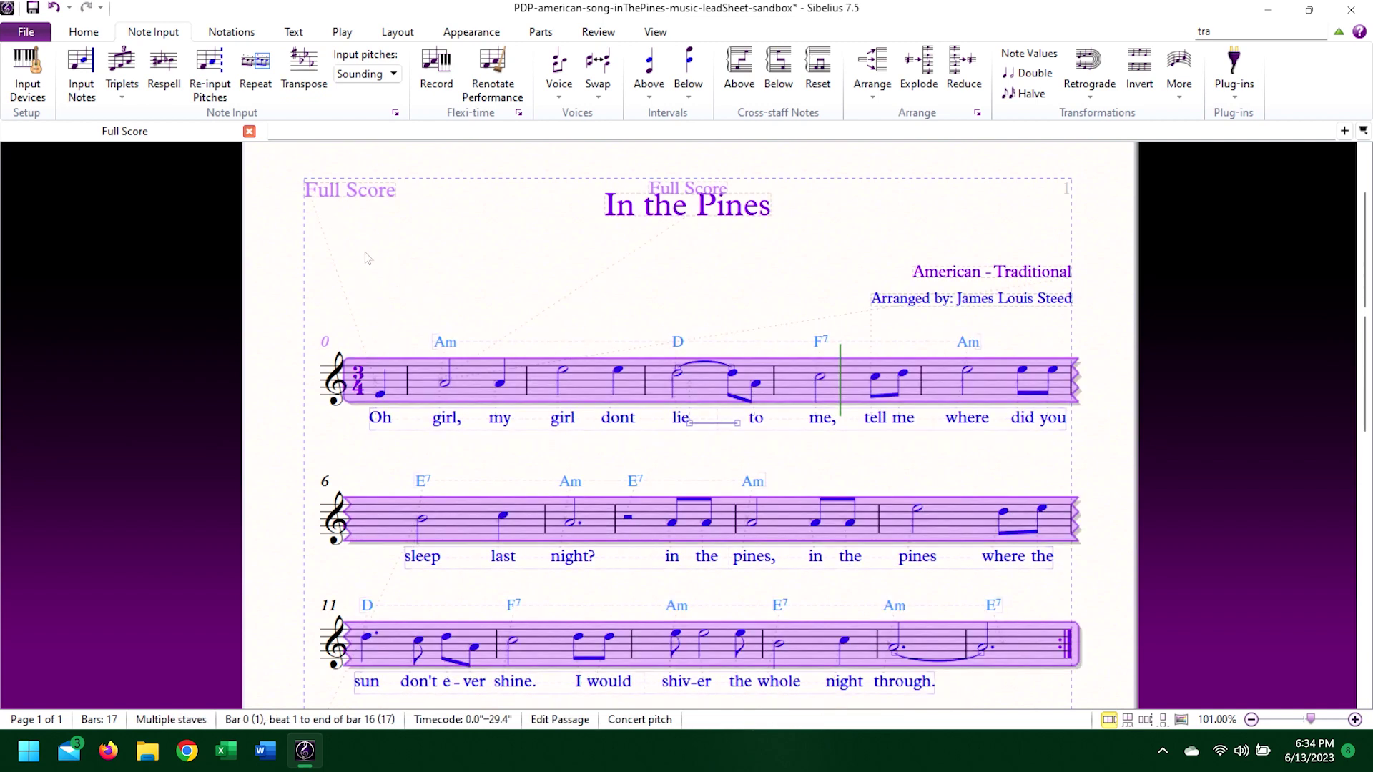
click(304, 68)
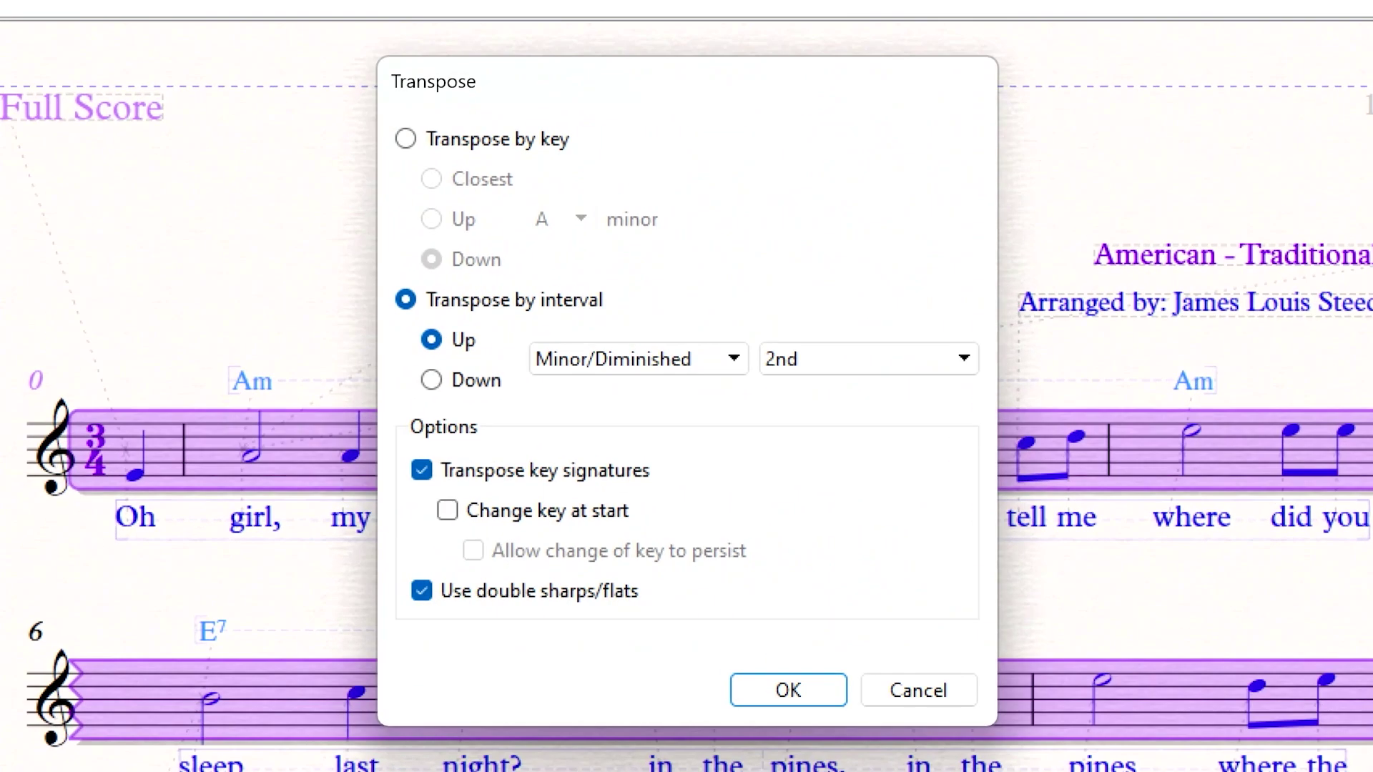
click(407, 140)
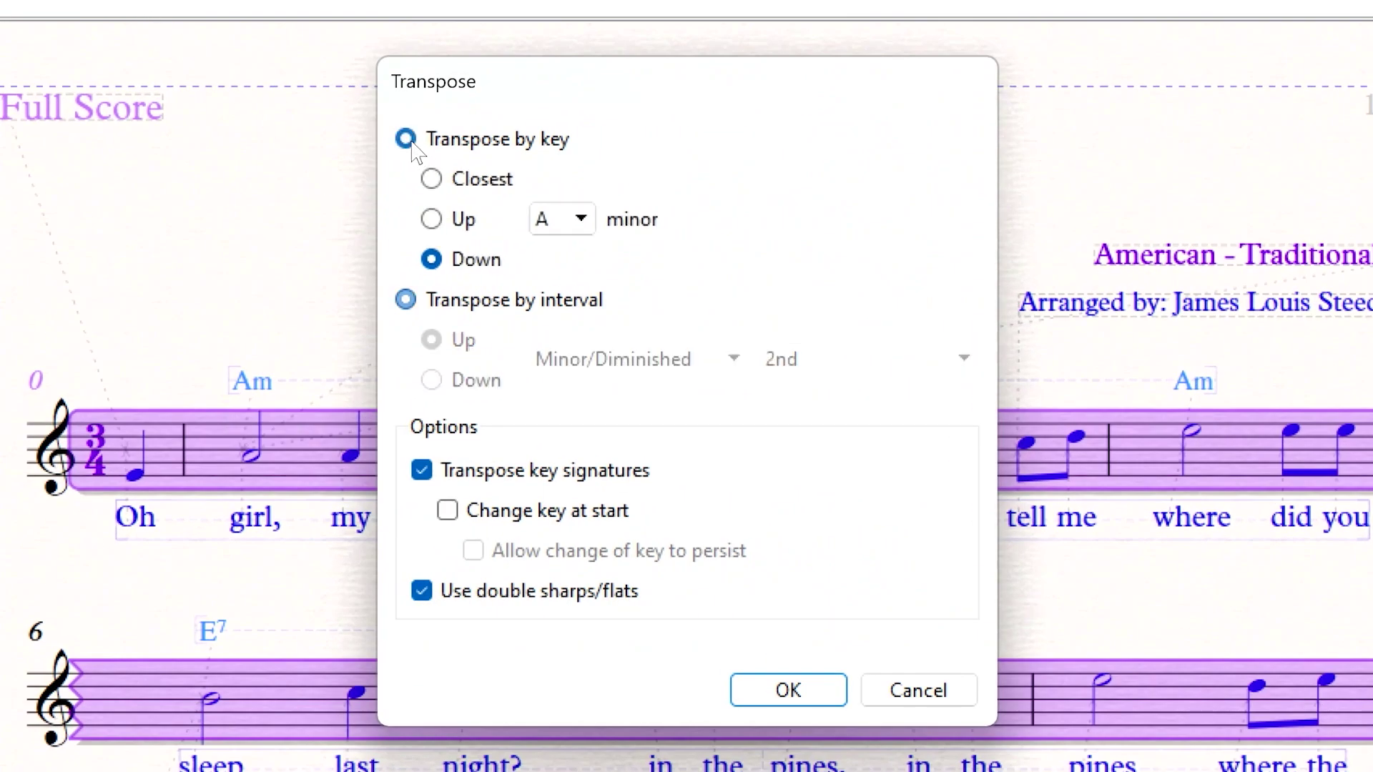
click(563, 239)
click(546, 510)
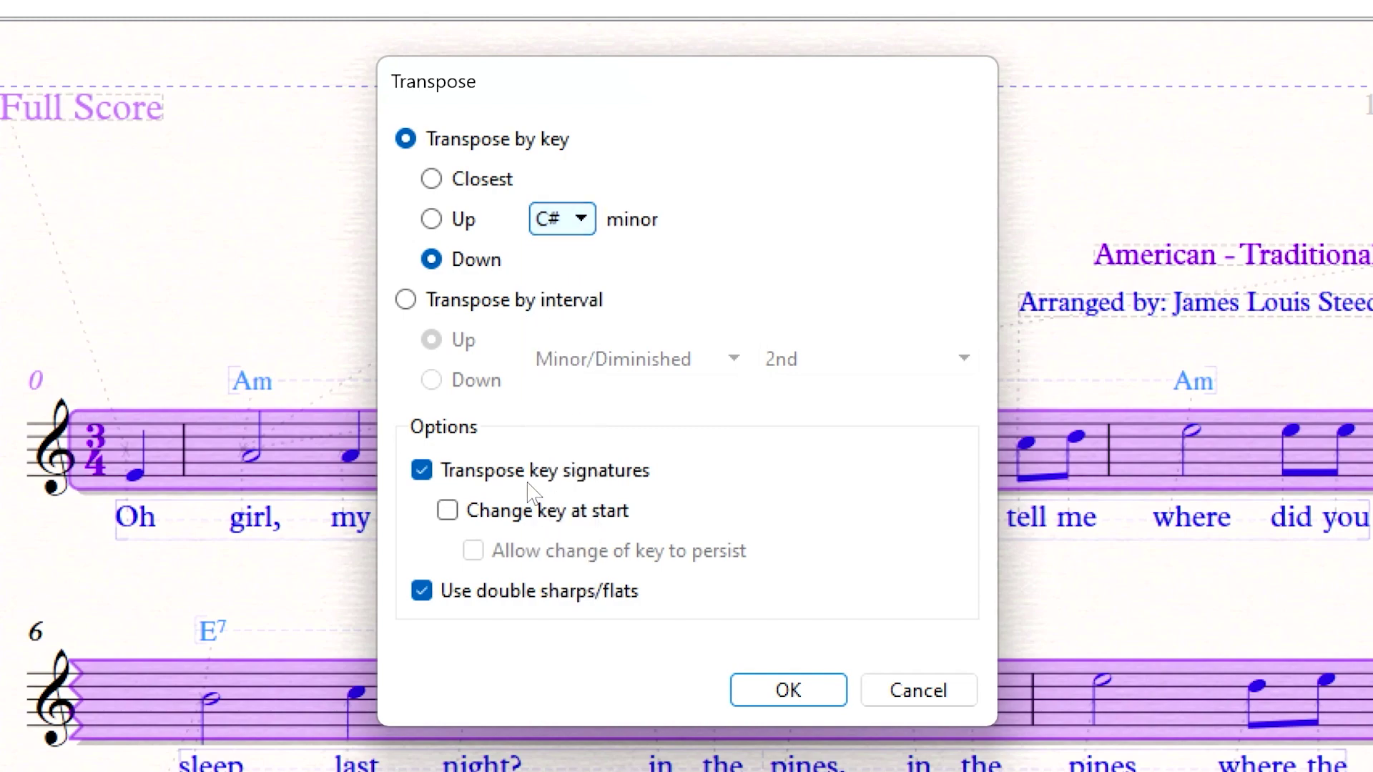
click(427, 474)
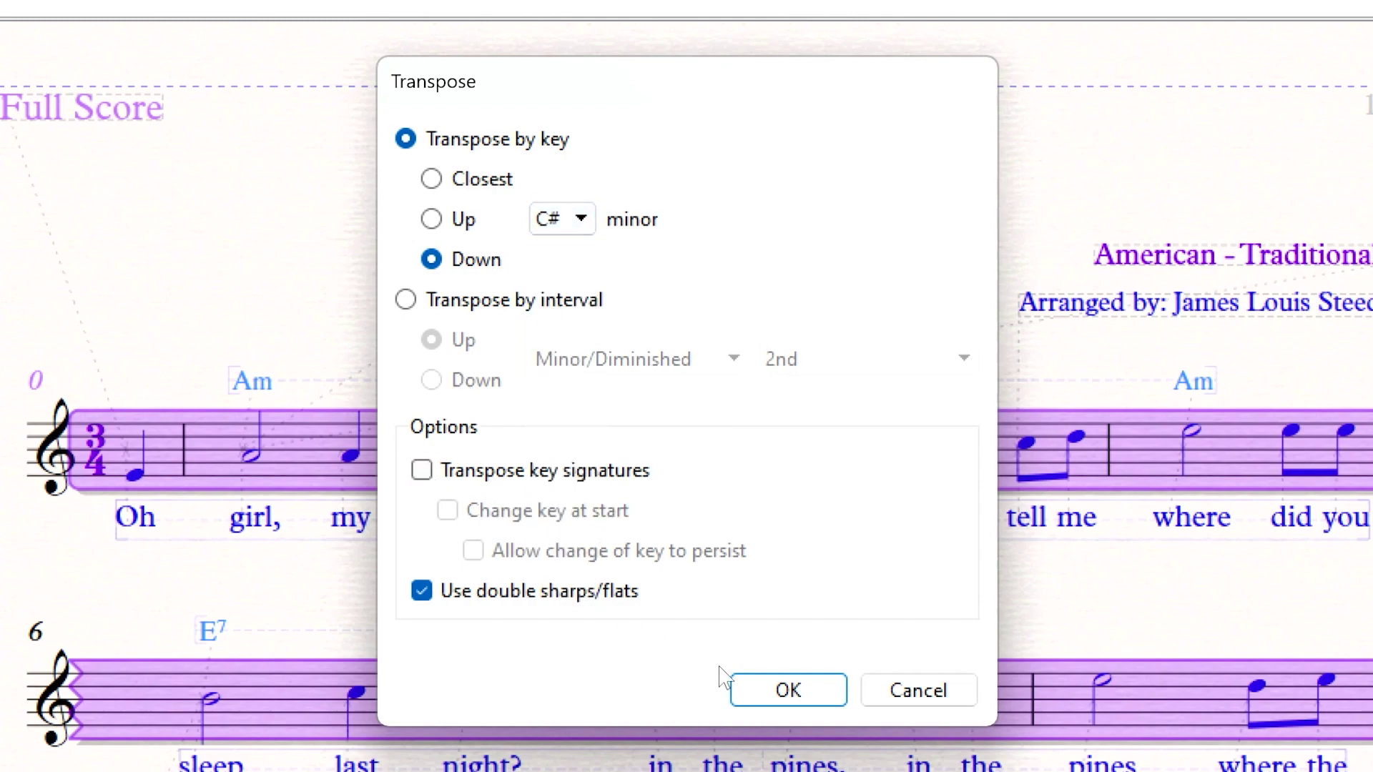
click(783, 693)
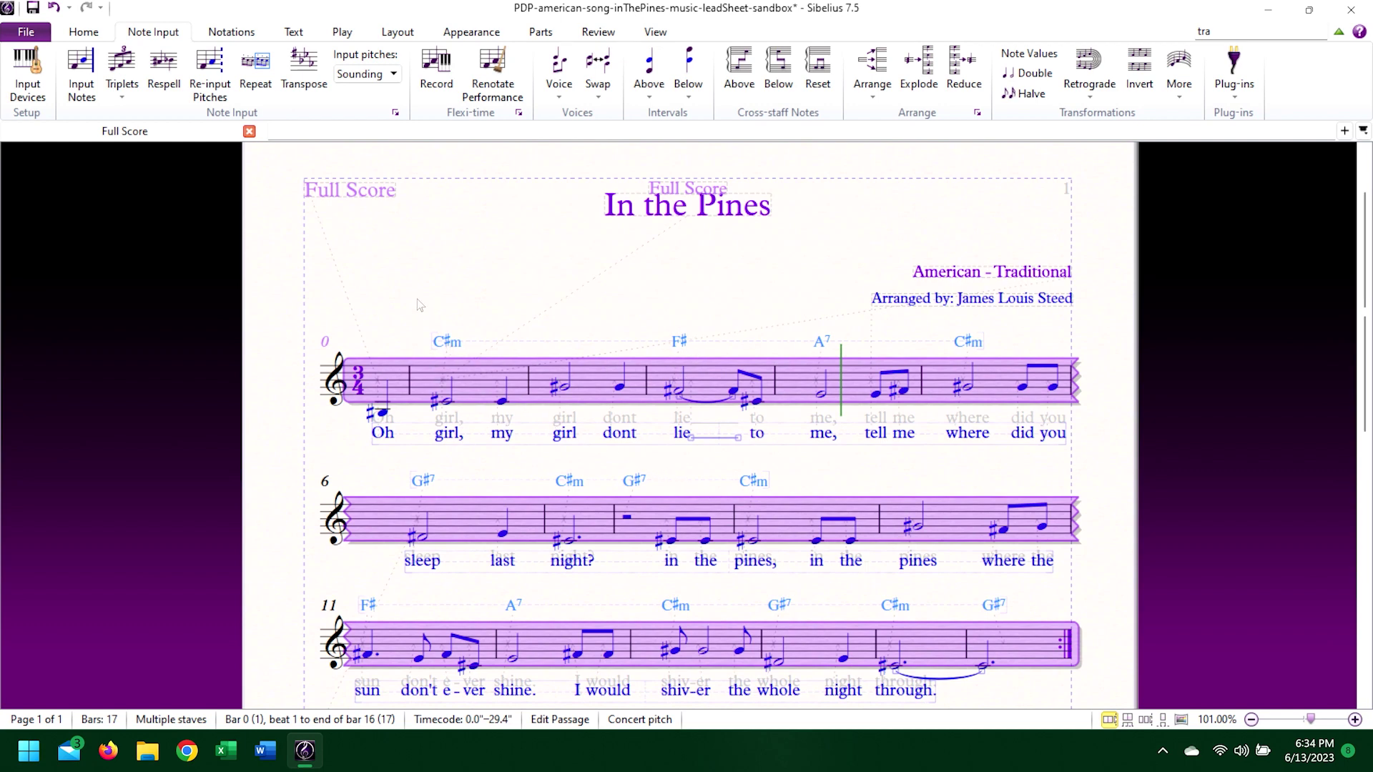
key(Escape)
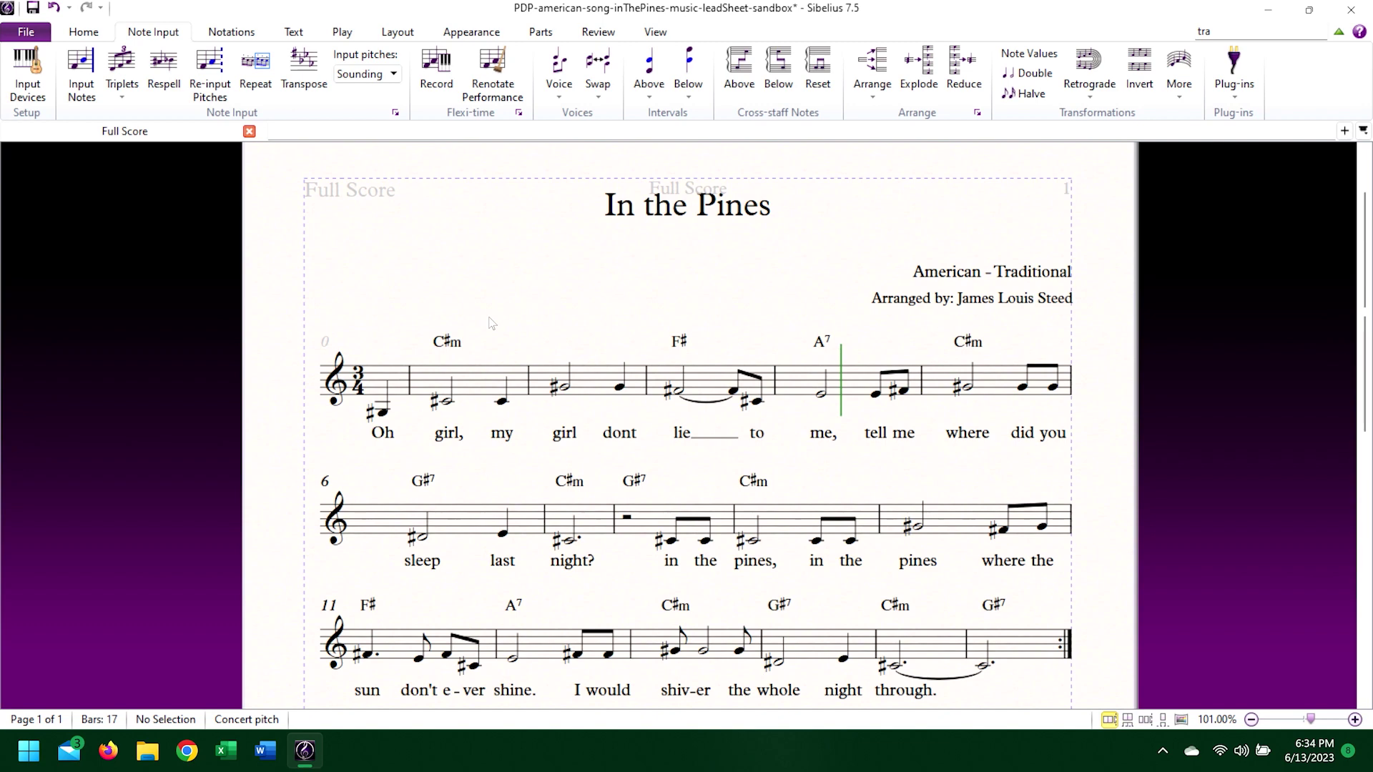
key(ctrl+z)
- Transpose the whole score down to C# minor with key signatures transposed, giving four sharps
key(Escape)
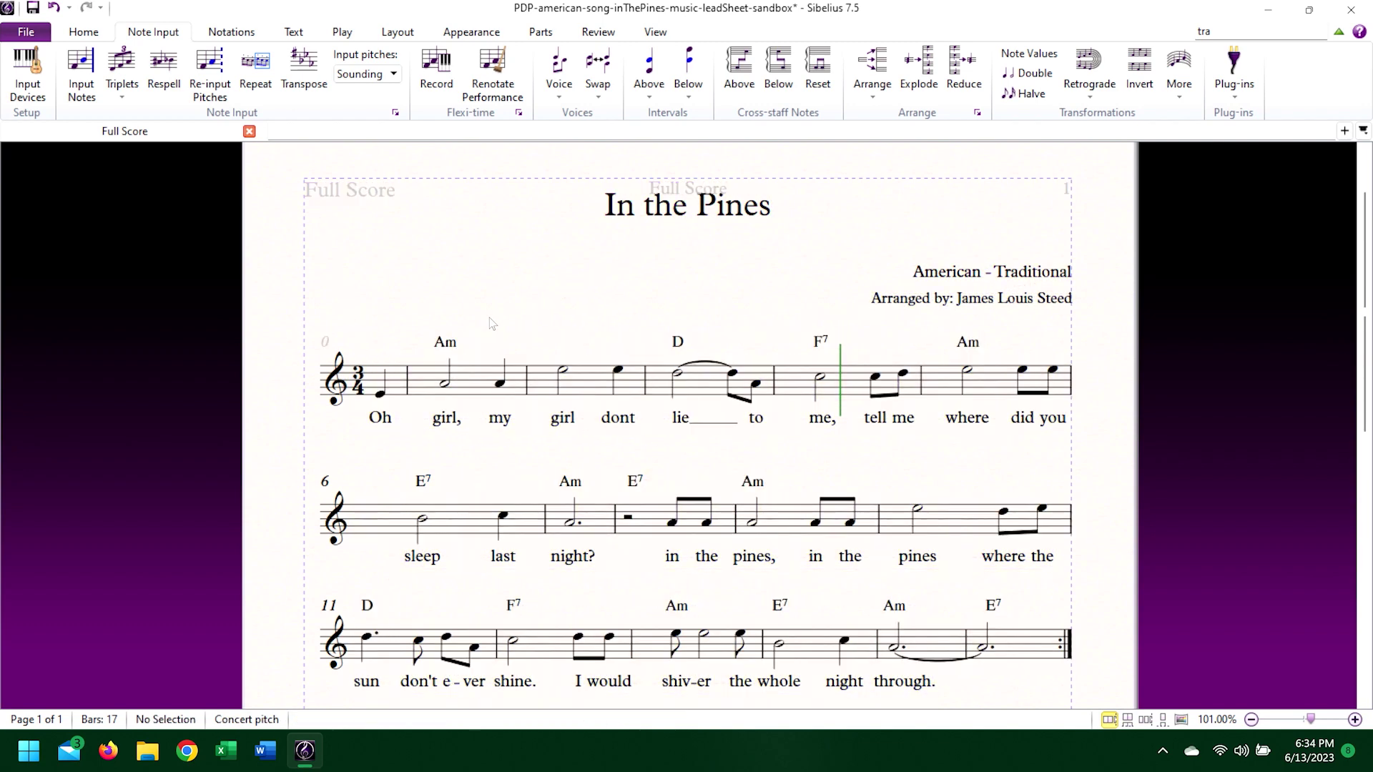
key(ctrl+a)
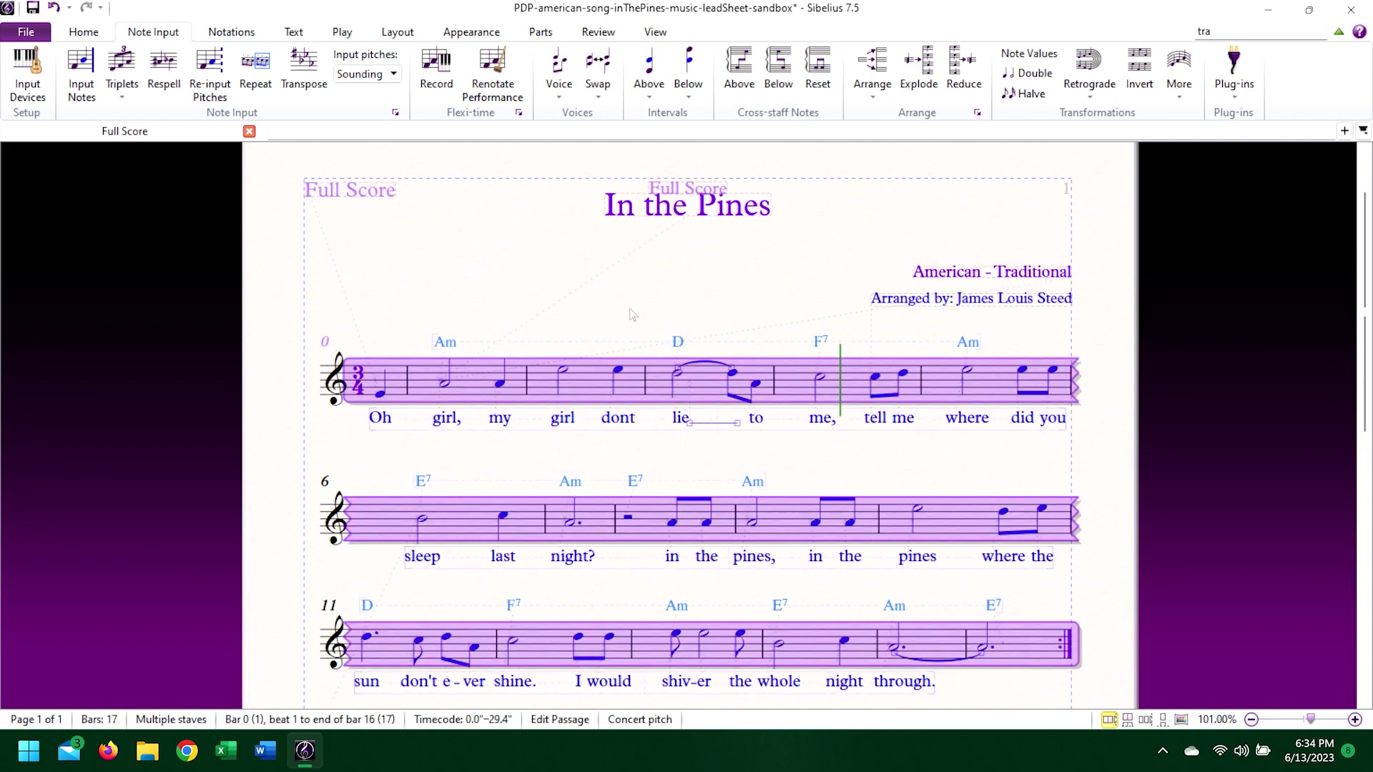
key(shift+t)
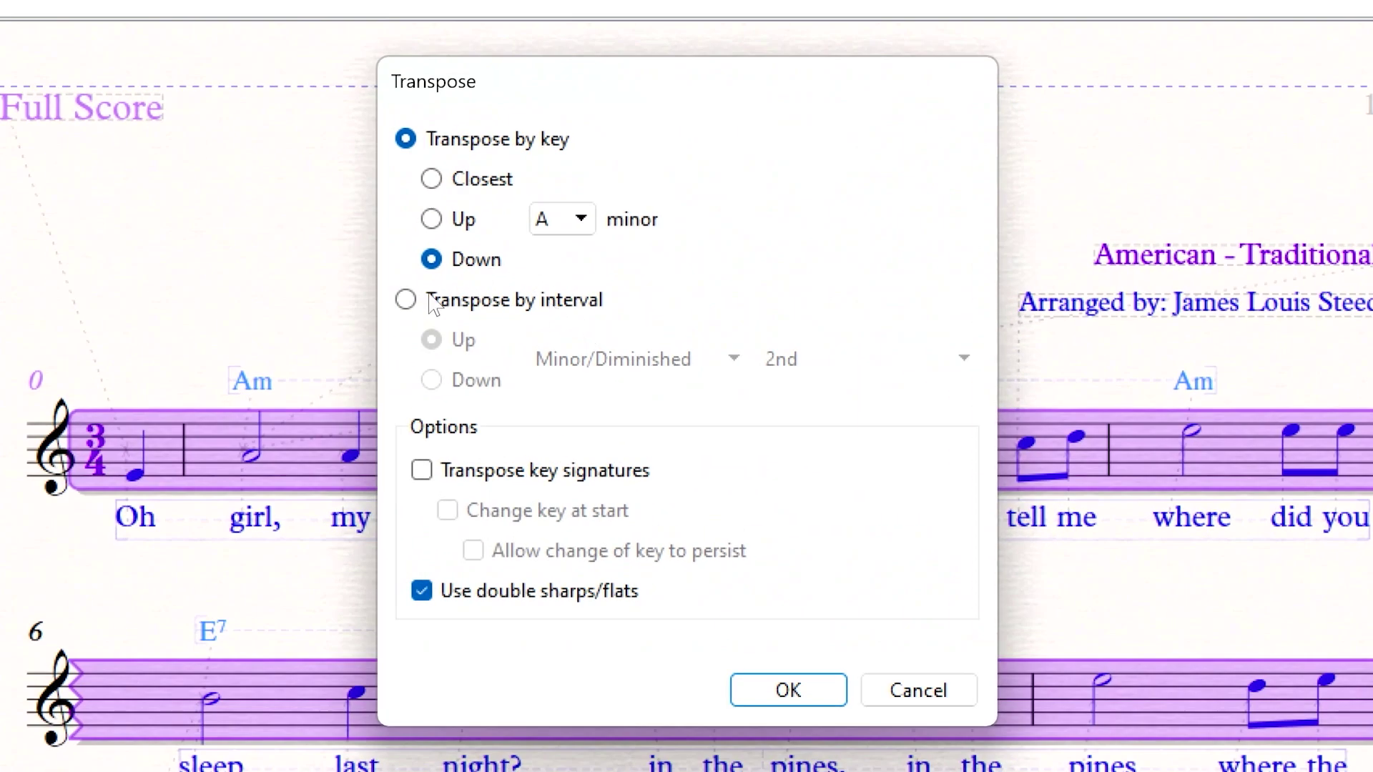
click(580, 221)
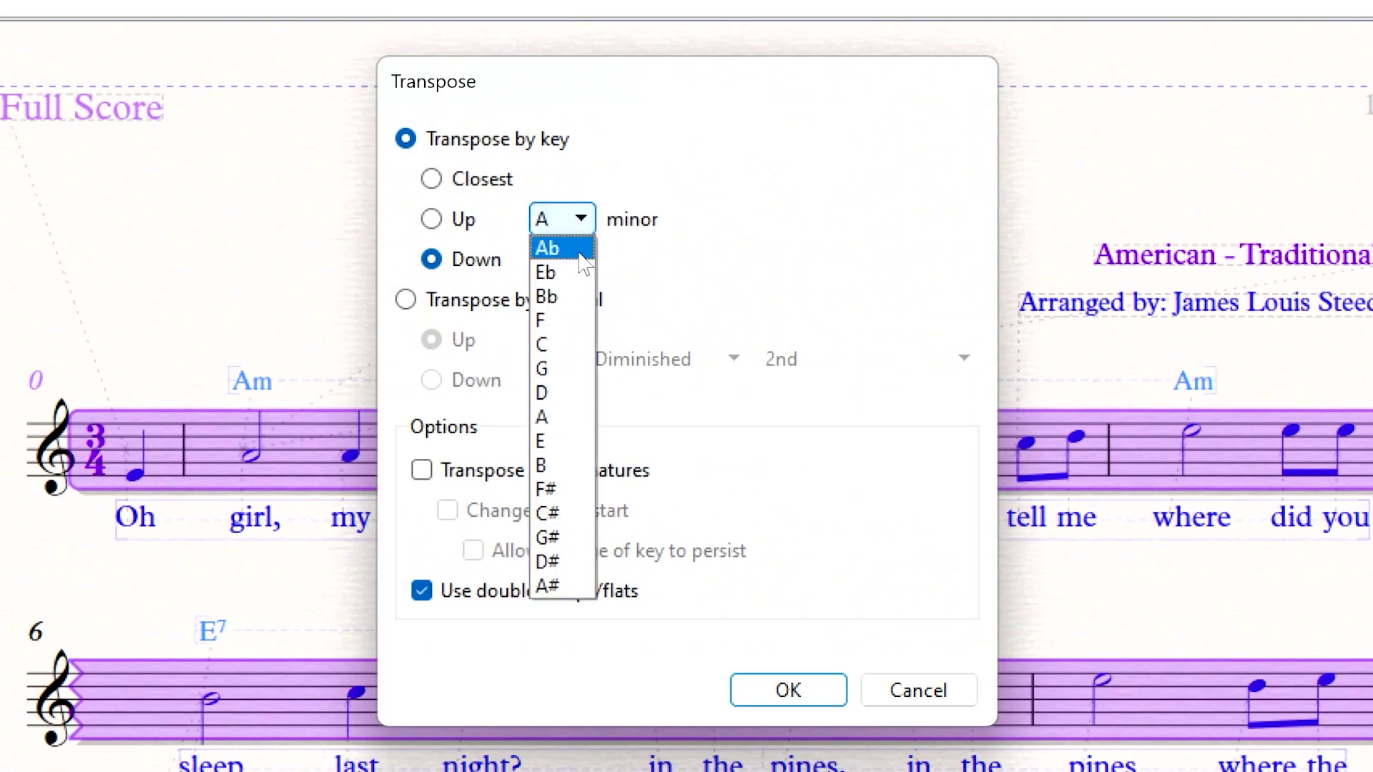
click(558, 513)
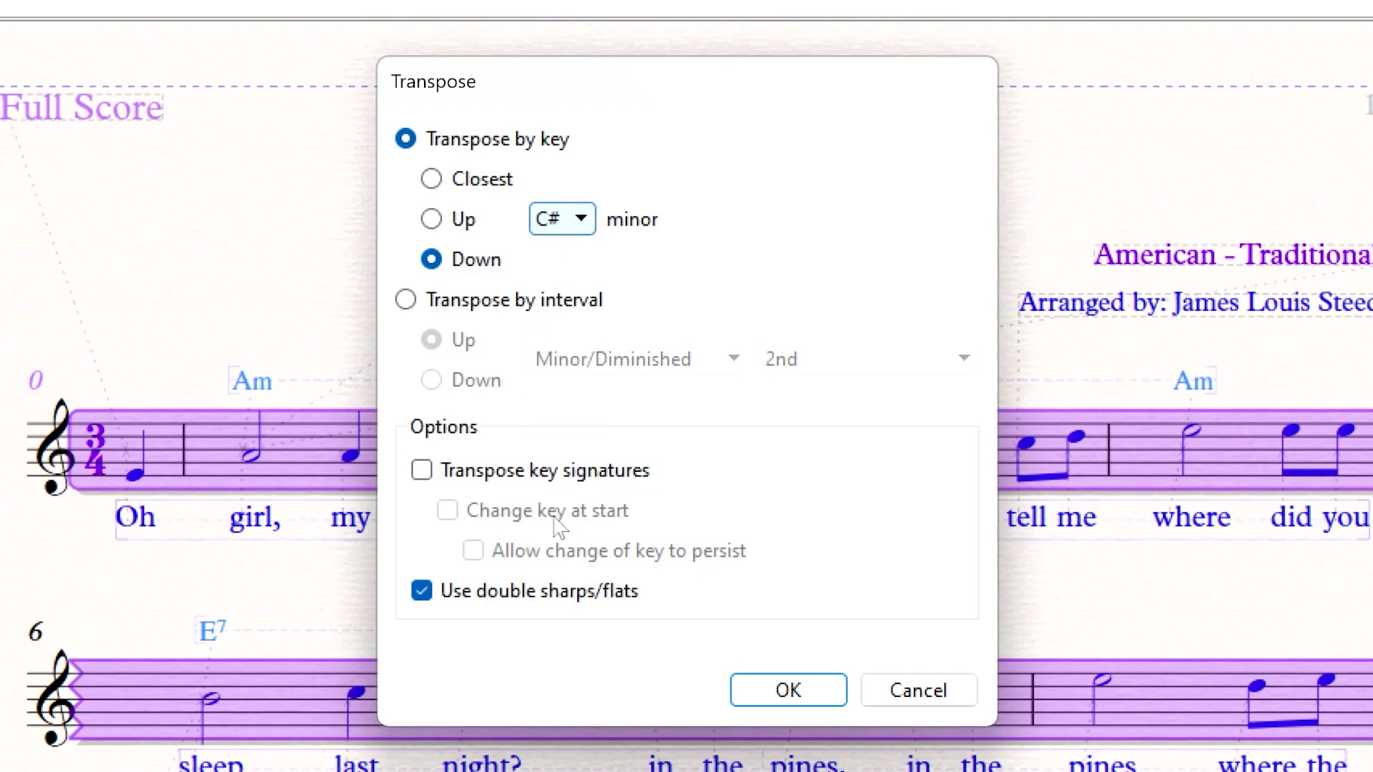
click(423, 472)
click(781, 694)
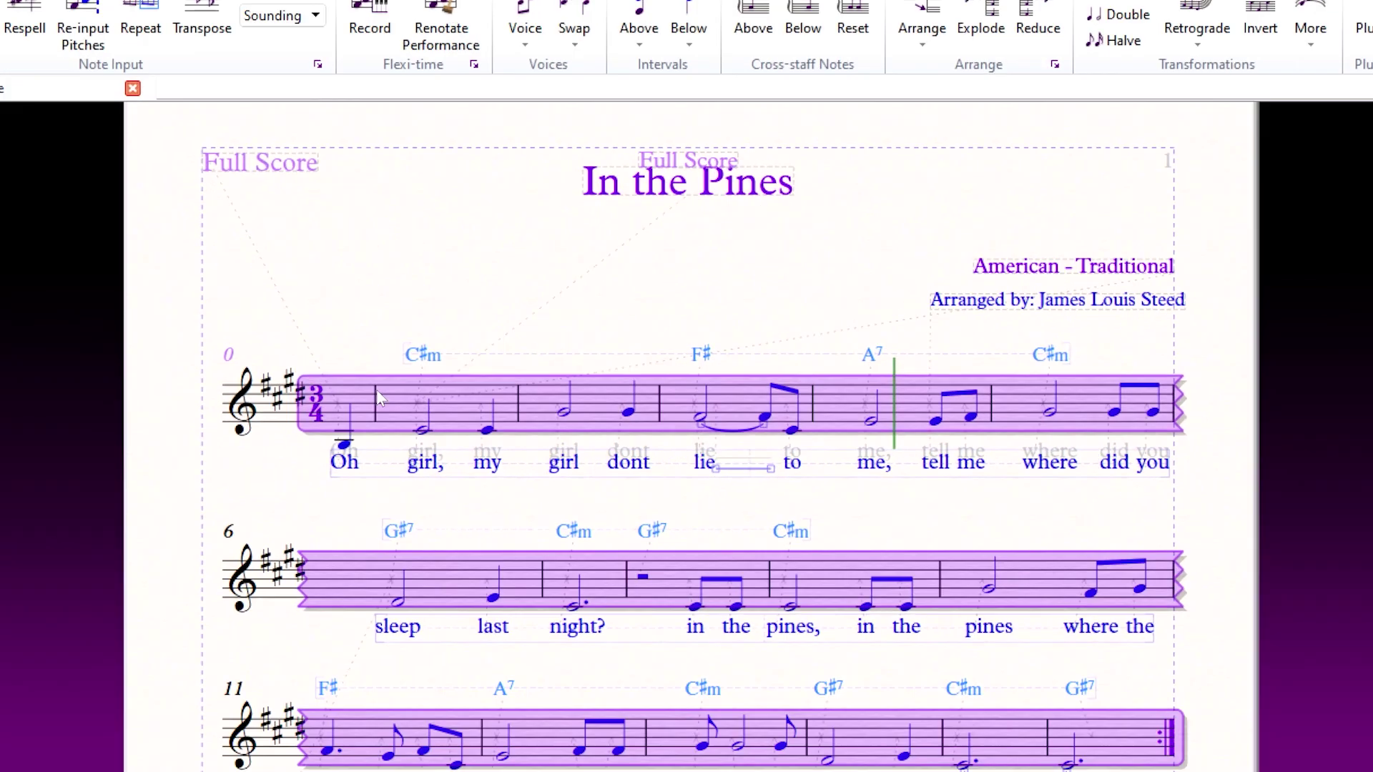
- Transpose the score up a minor second by interval, landing in D minor with one flat
key(shift+t)
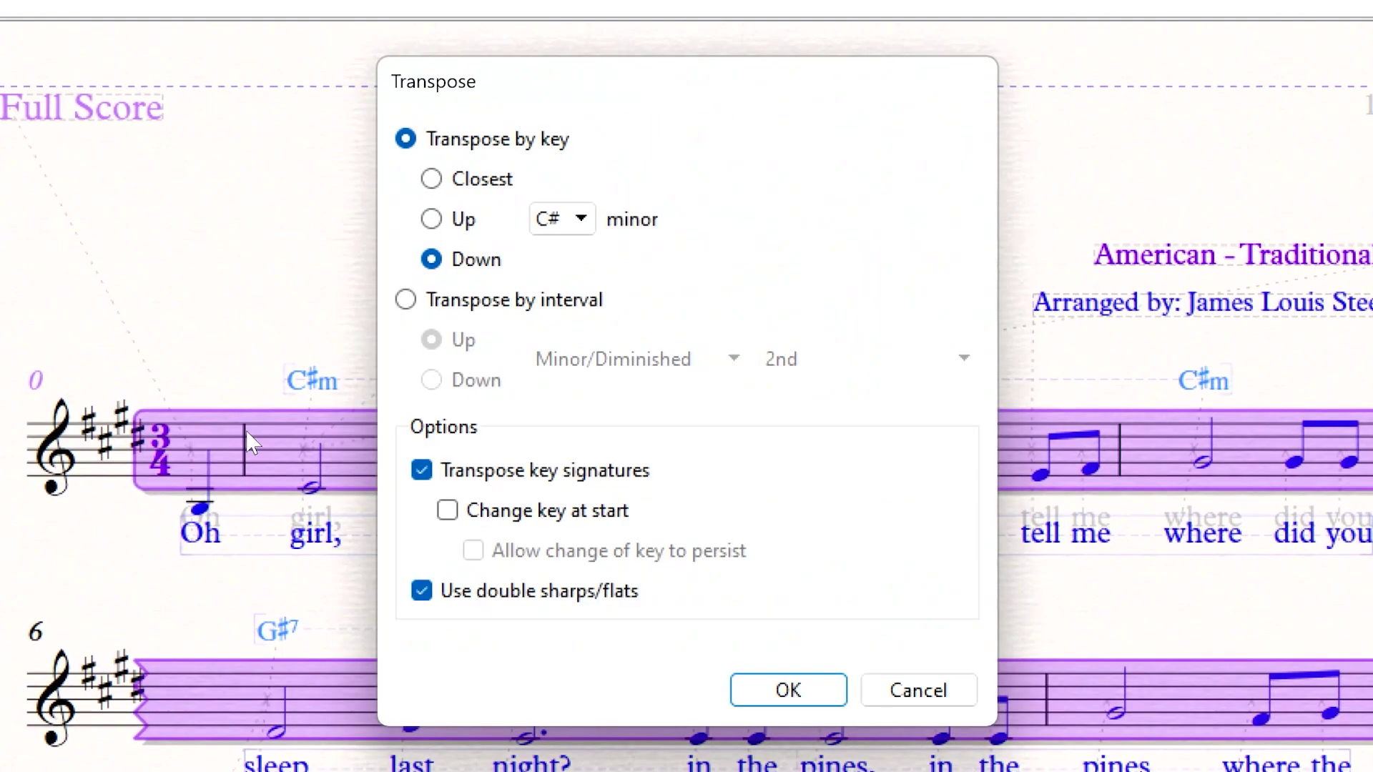
click(405, 301)
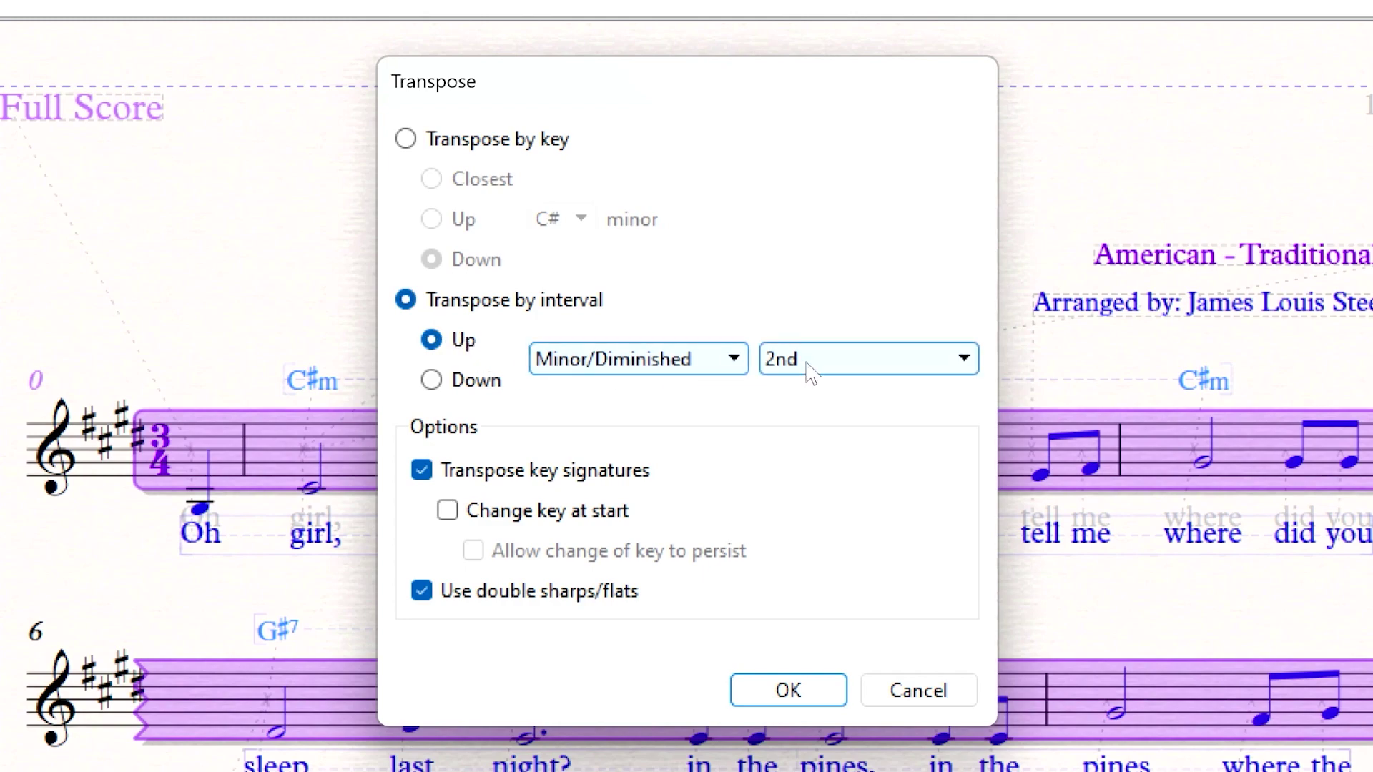
click(798, 691)
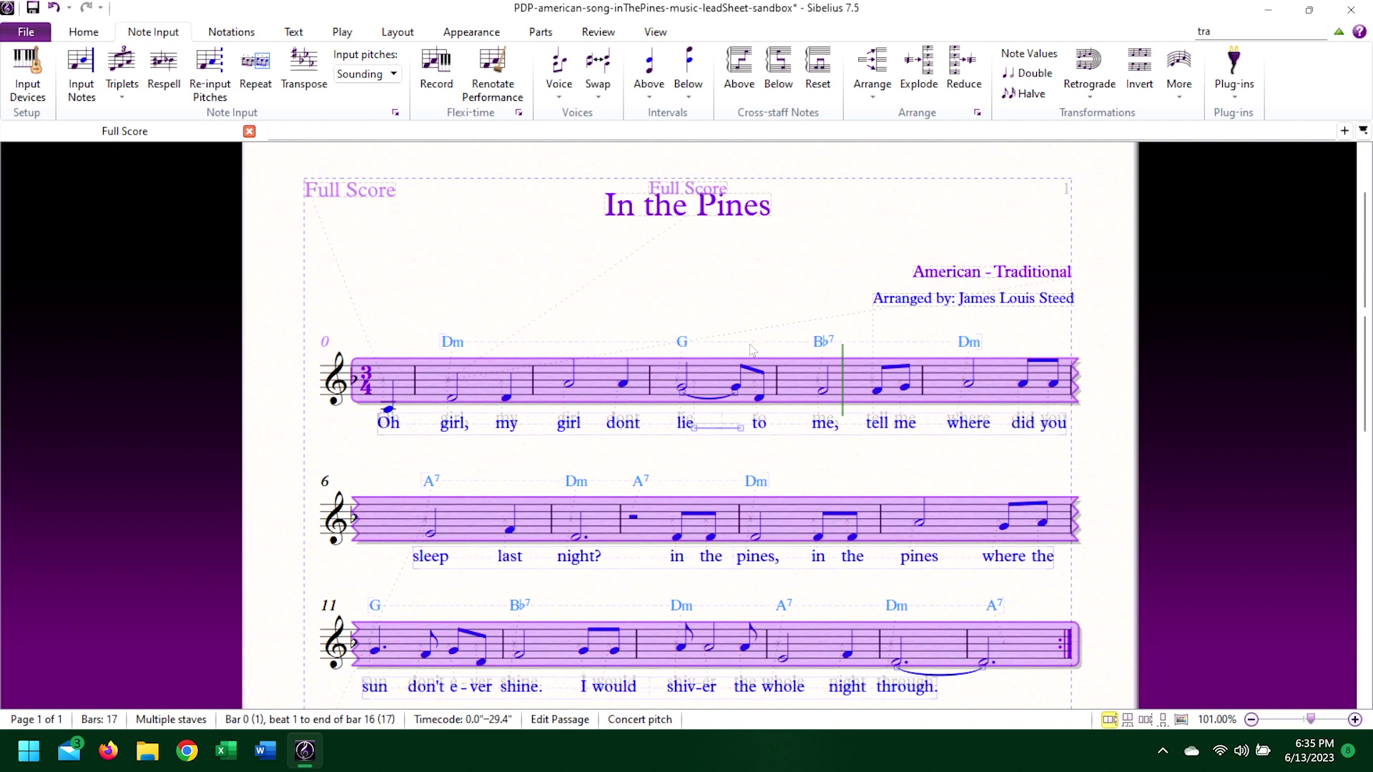
click(731, 267)
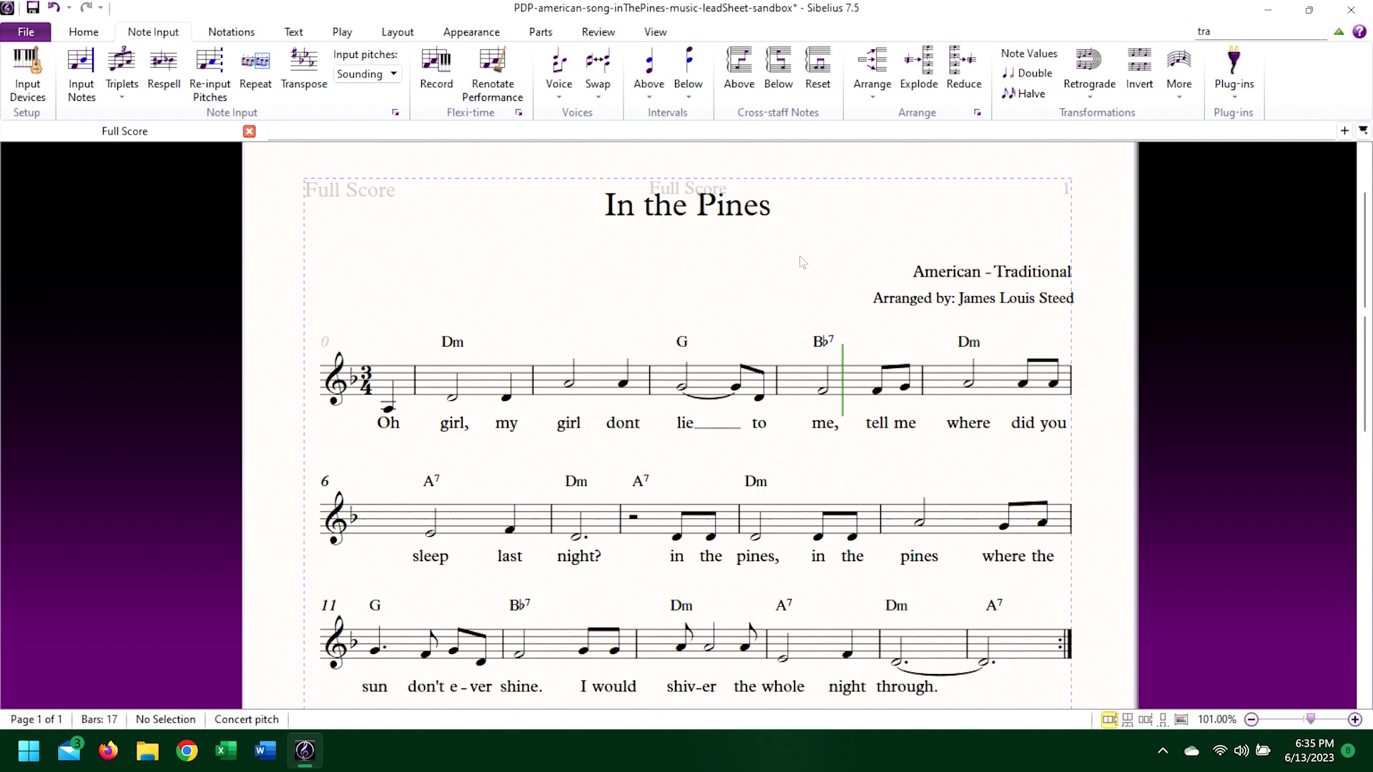
scroll(800, 261, down, 10)
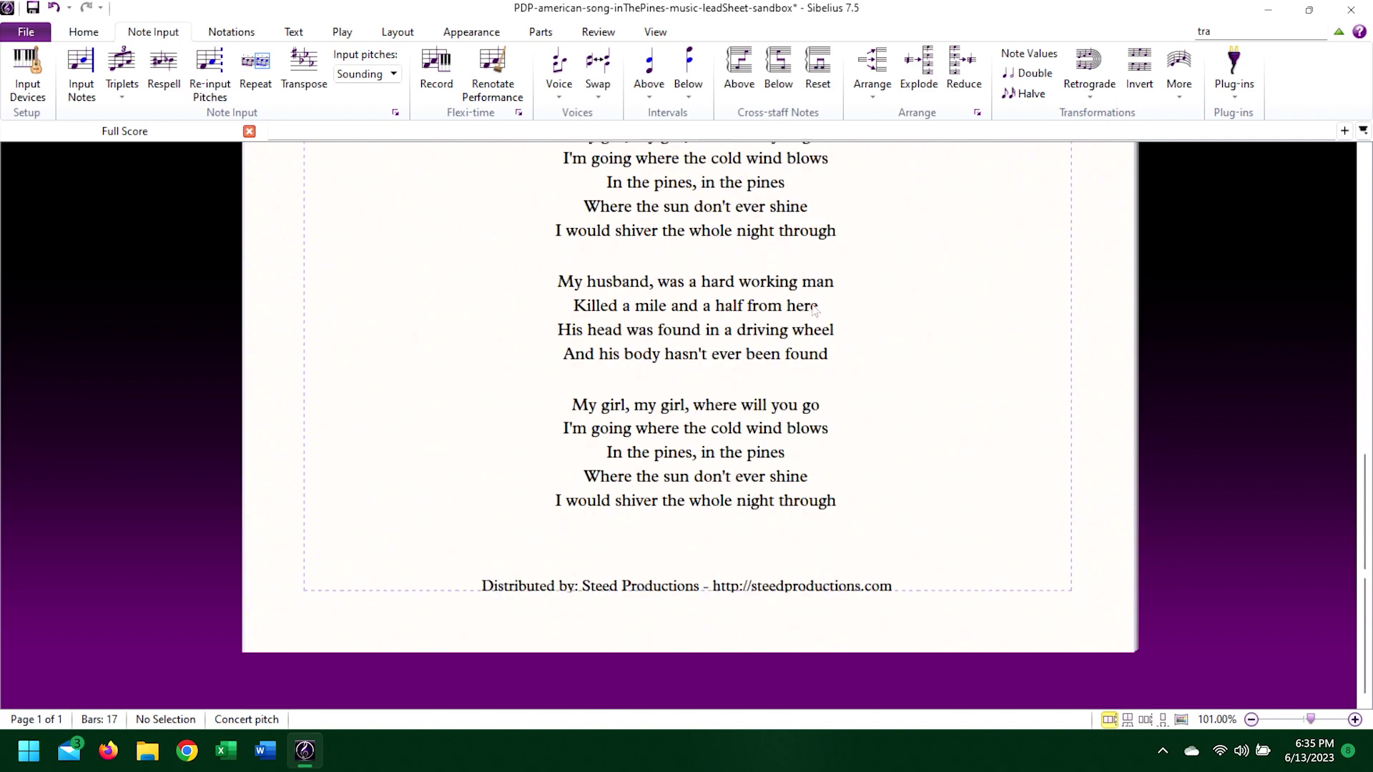
scroll(814, 309, up, 12)
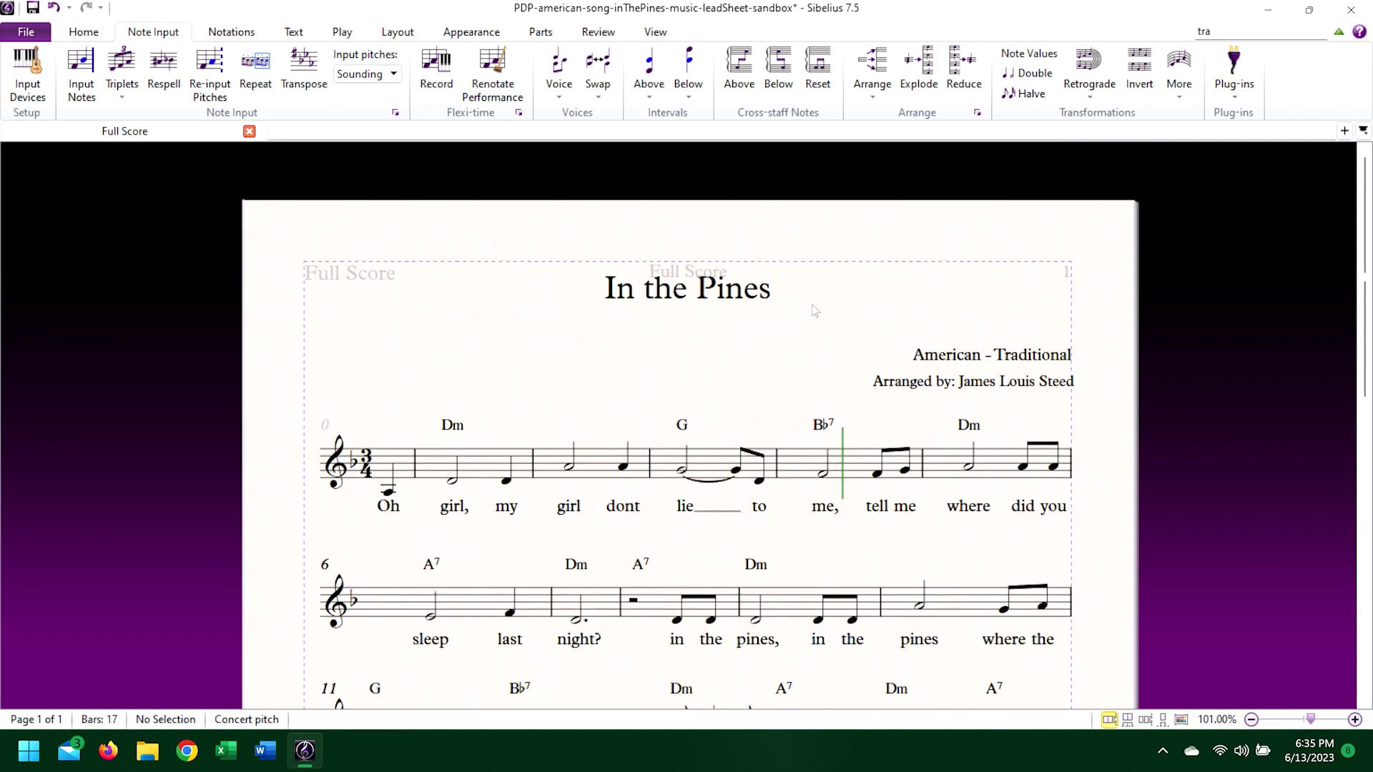